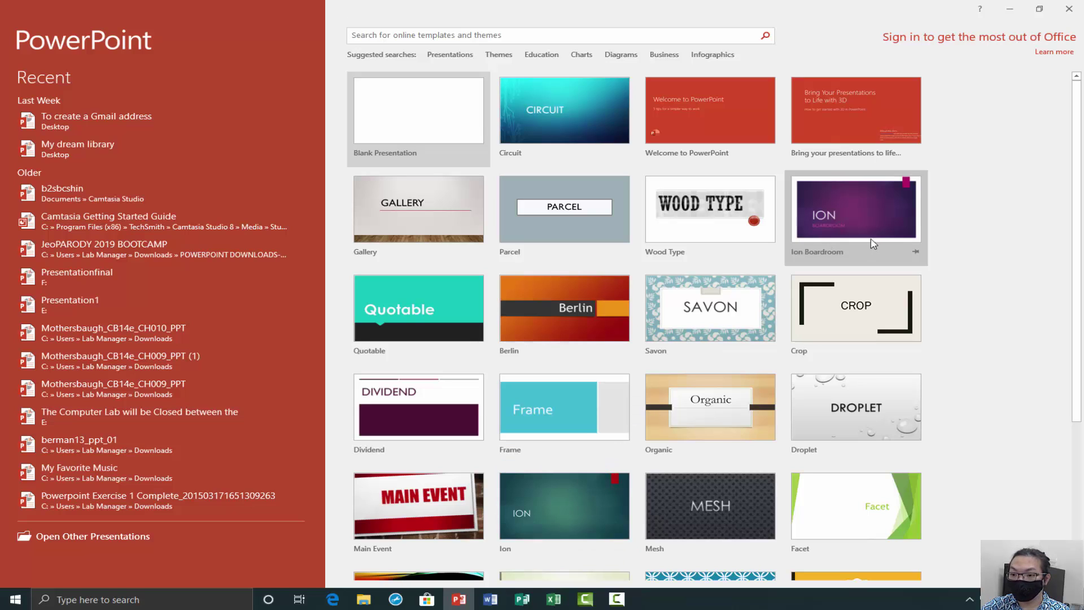
# - Create a new presentation from the Gallery theme, dismissing the Camtasia add-in message
pyautogui.scroll(-1, 951, 324)
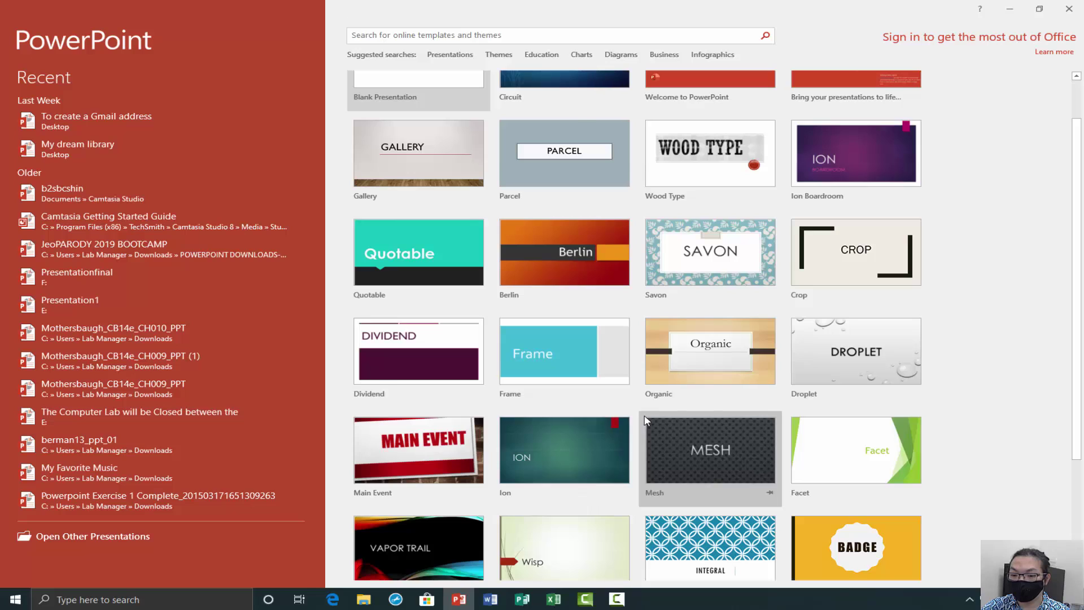
pyautogui.scroll(1, 645, 420)
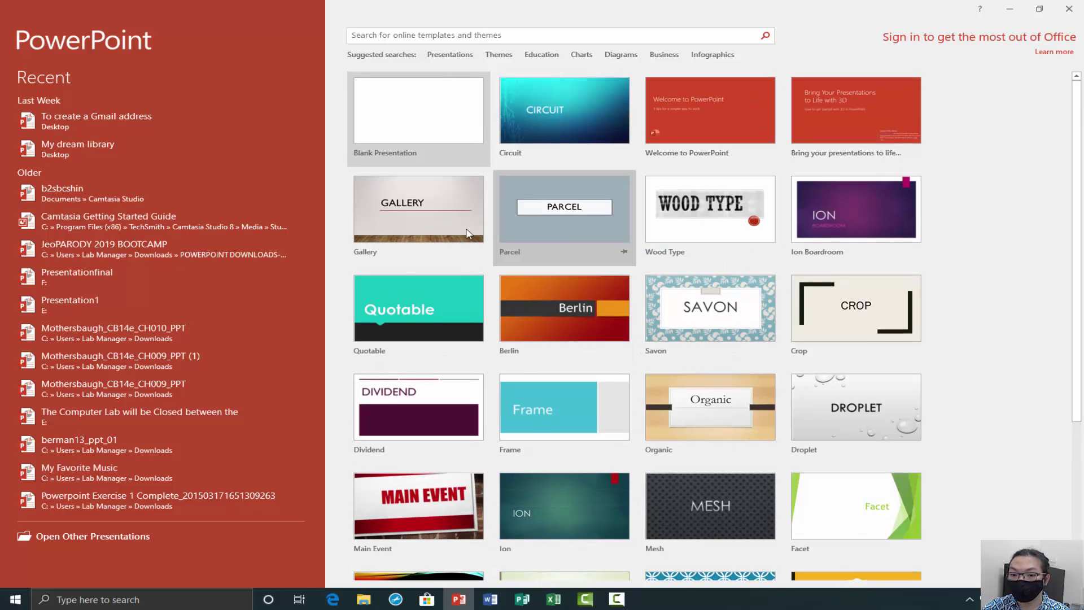
pyautogui.click(421, 225)
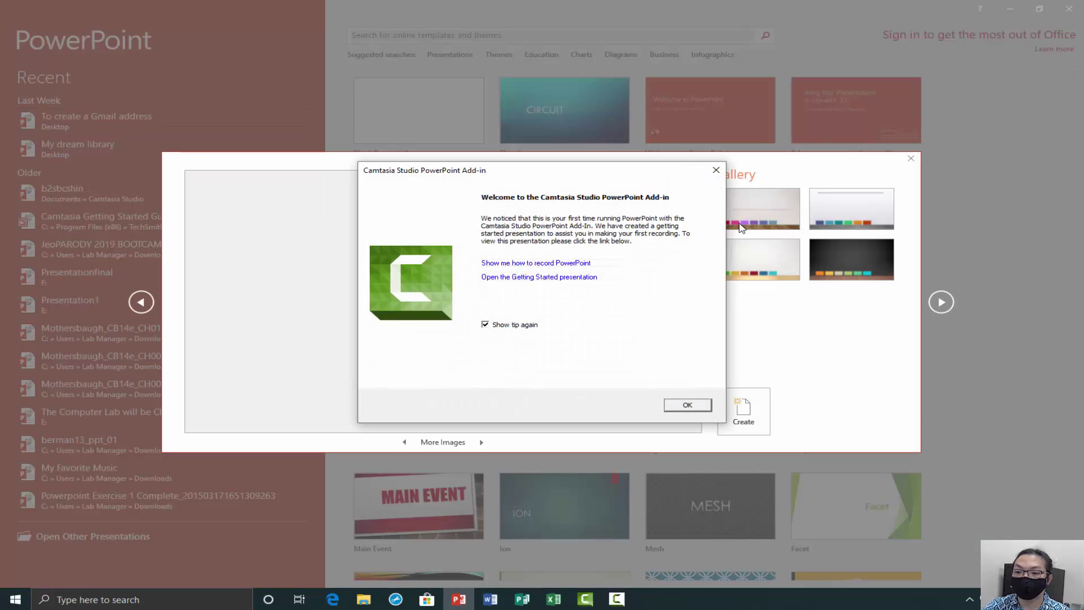
pyautogui.click(716, 170)
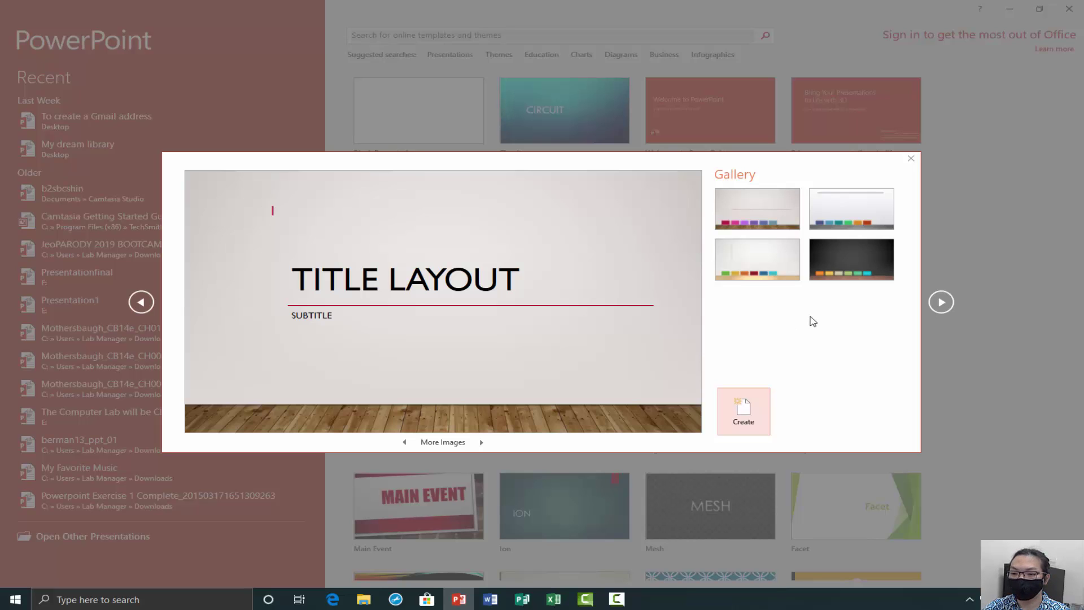
pyautogui.click(749, 425)
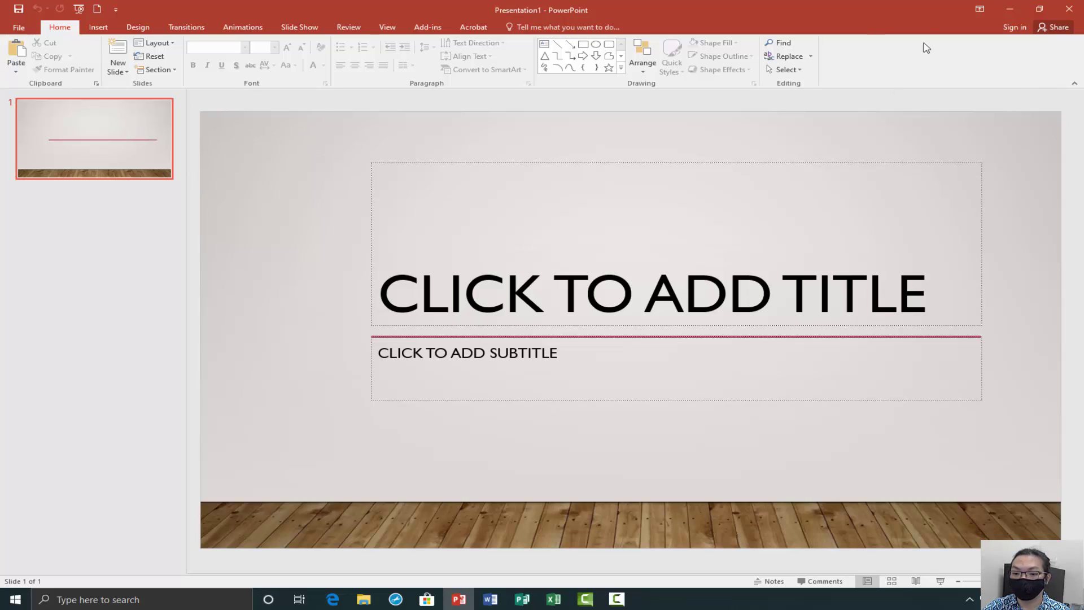
# - Title the first slide 'CREATIVE TECHNOLOGY' and enter the author's name as its subtitle
pyautogui.click(620, 273)
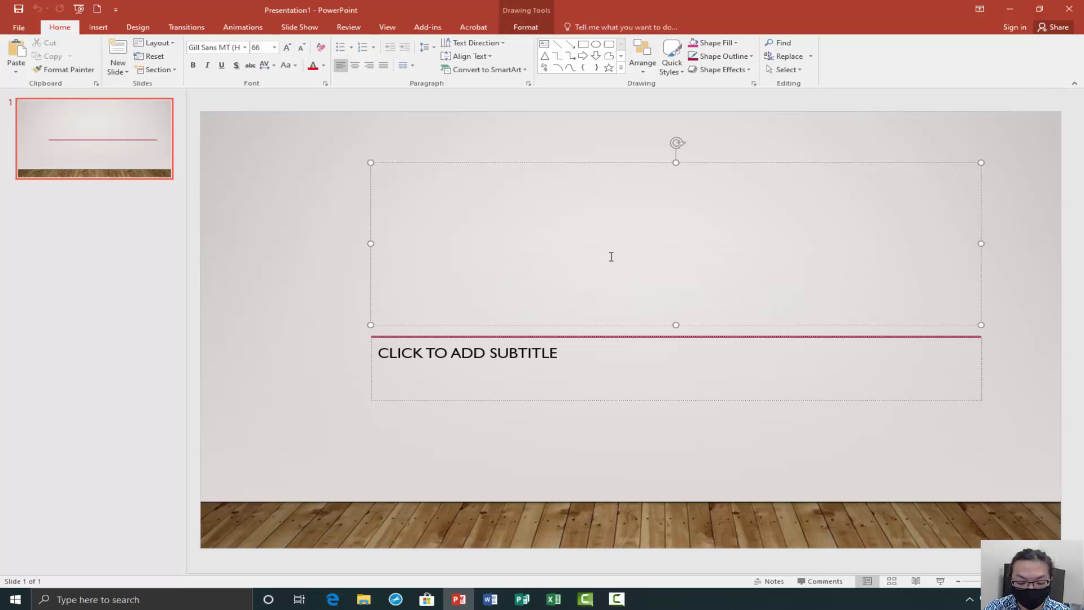
pyautogui.write('CREATIVE')
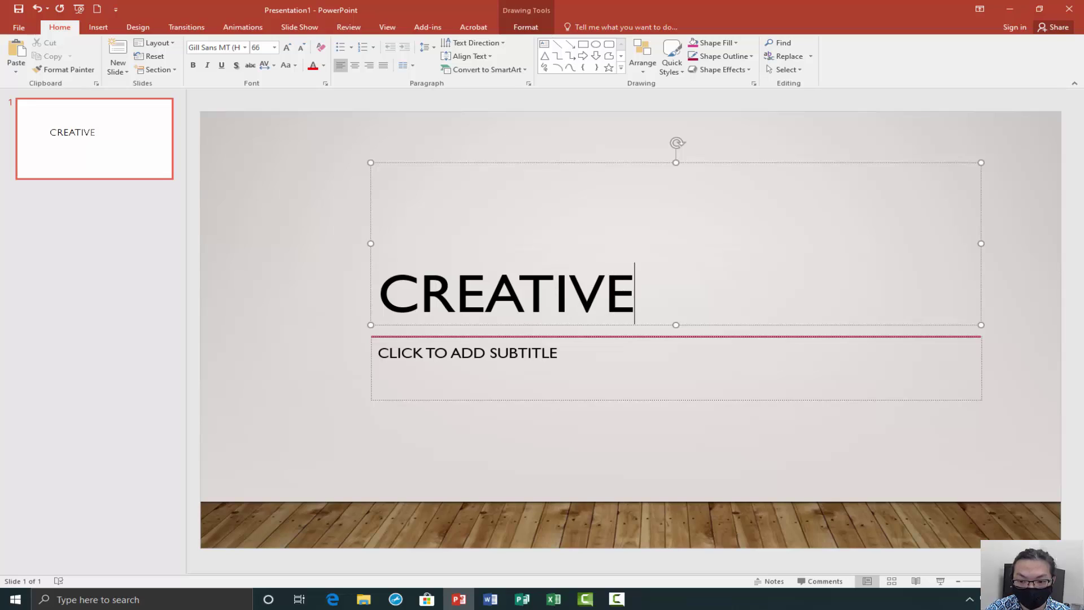
pyautogui.write(' TECHNOLOGY')
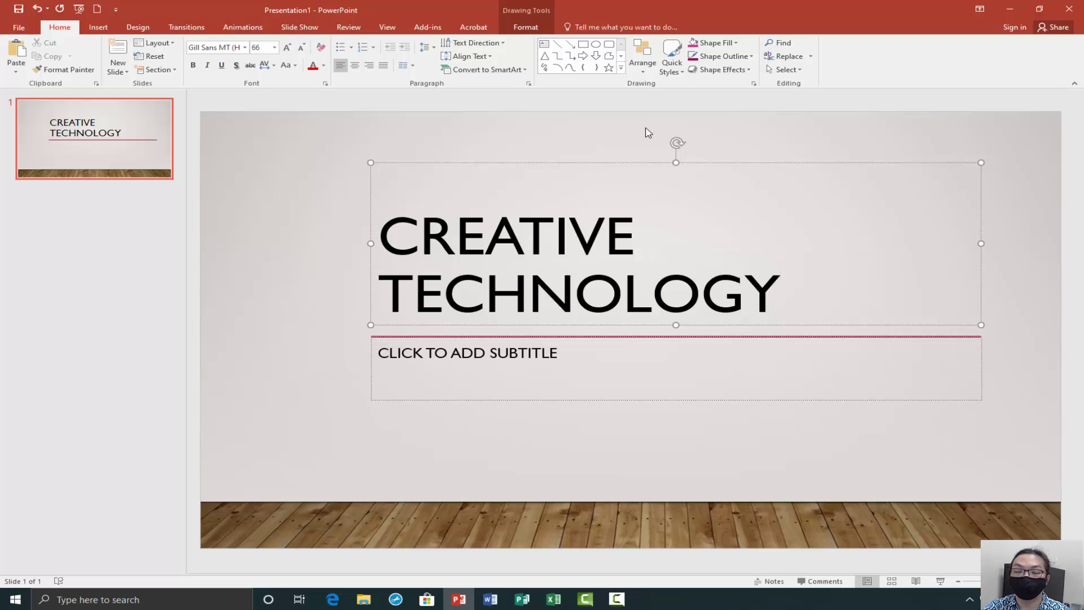
pyautogui.click(625, 365)
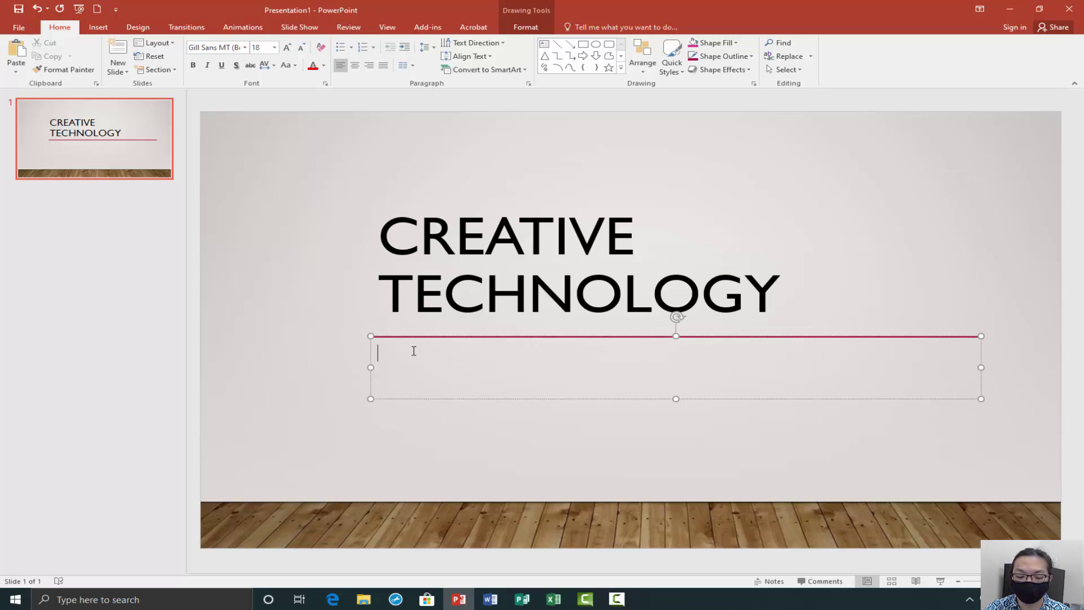
pyautogui.write('SHIN Y')
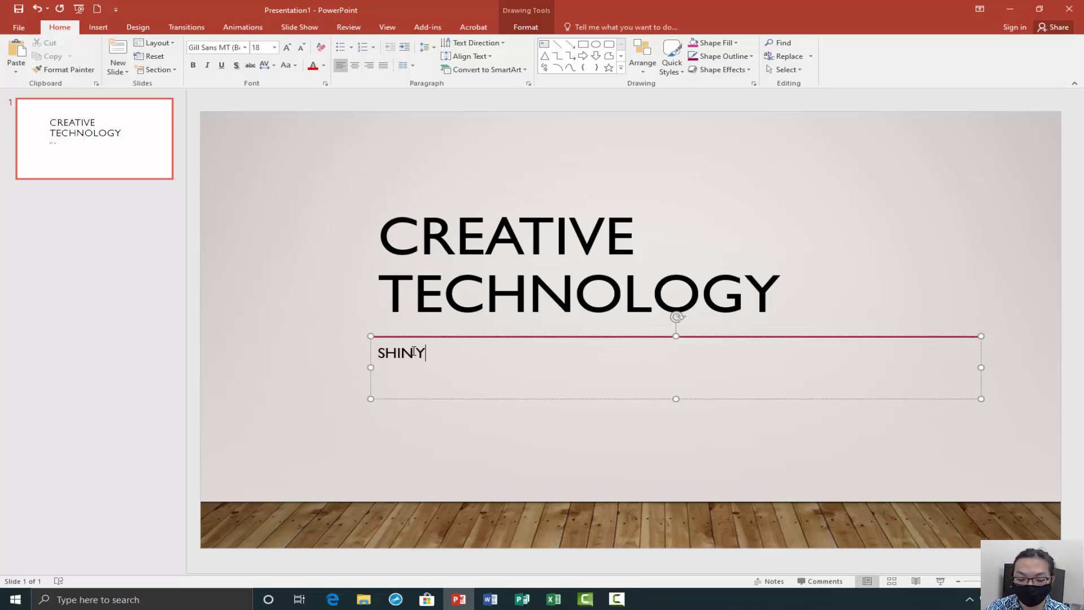
pyautogui.write('OUNG BANG')
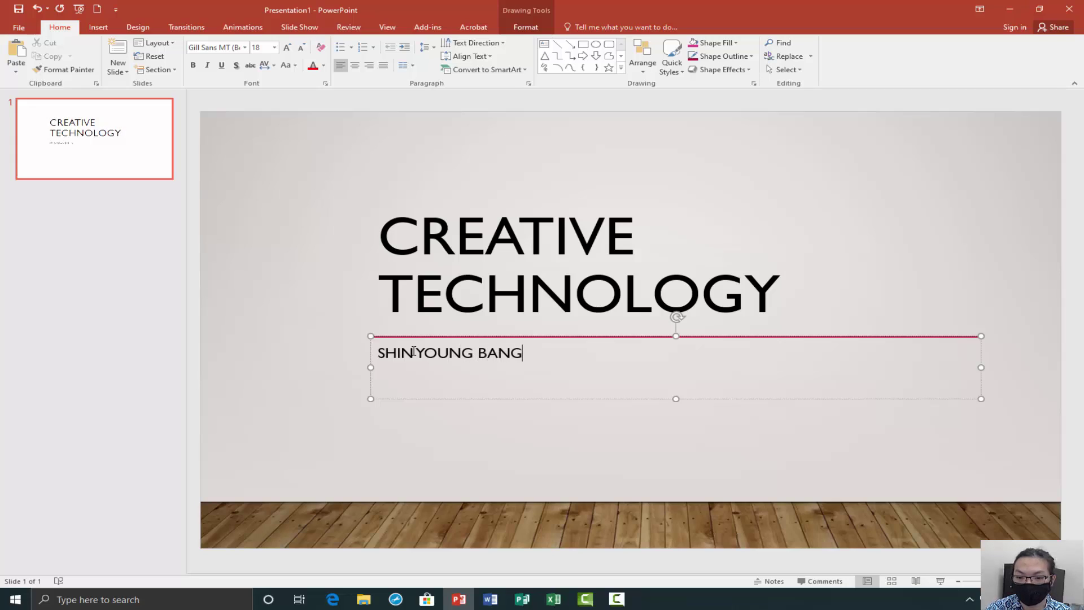
pyautogui.click(246, 280)
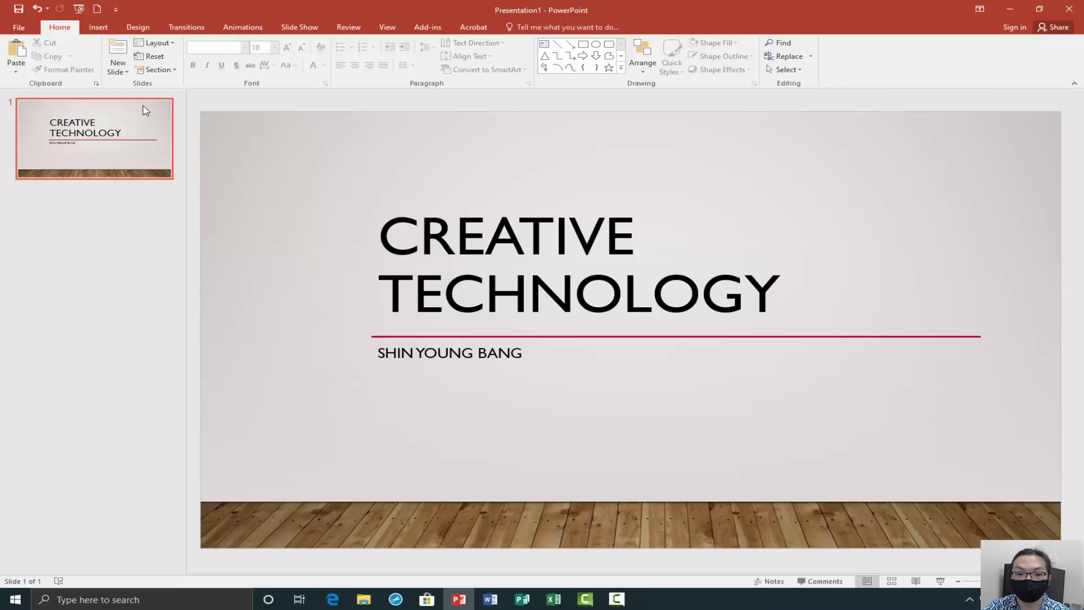
# - Add a Title and Content slide 2 and a Blank-layout slide 3
pyautogui.click(116, 56)
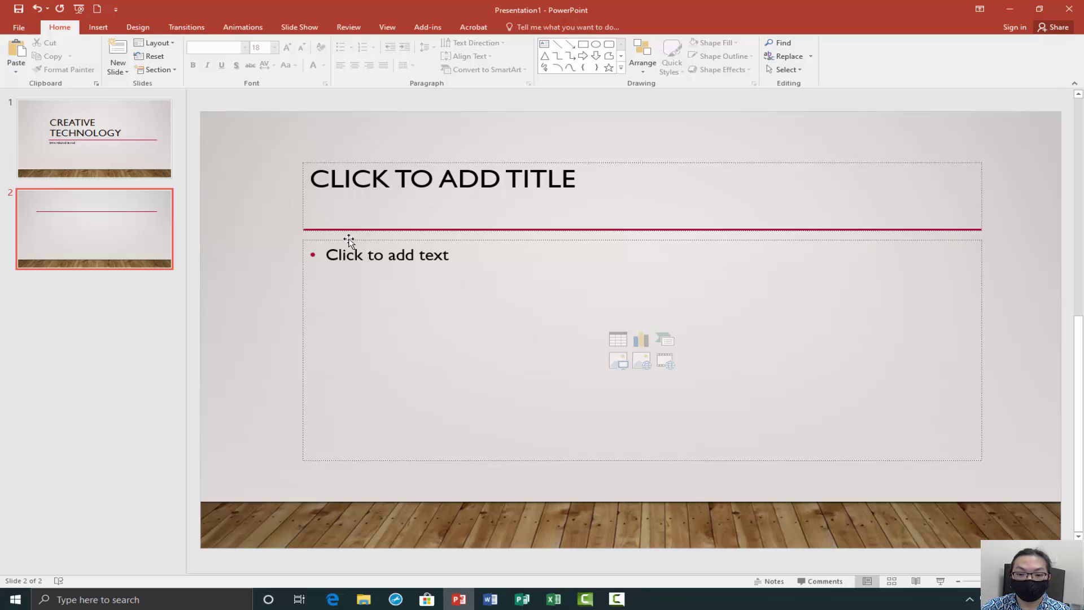
pyautogui.click(123, 75)
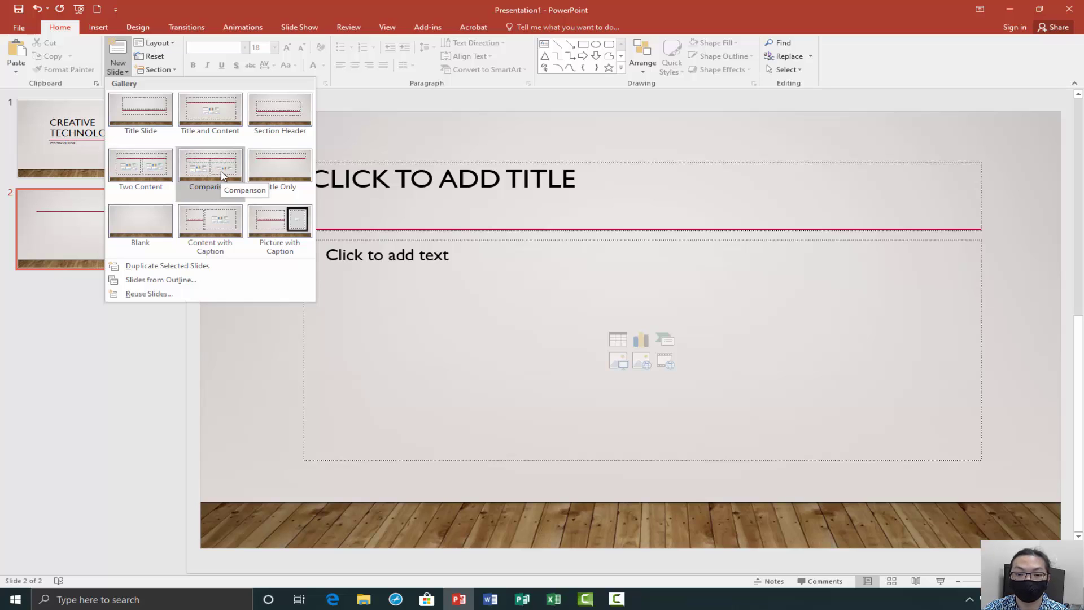
pyautogui.click(140, 226)
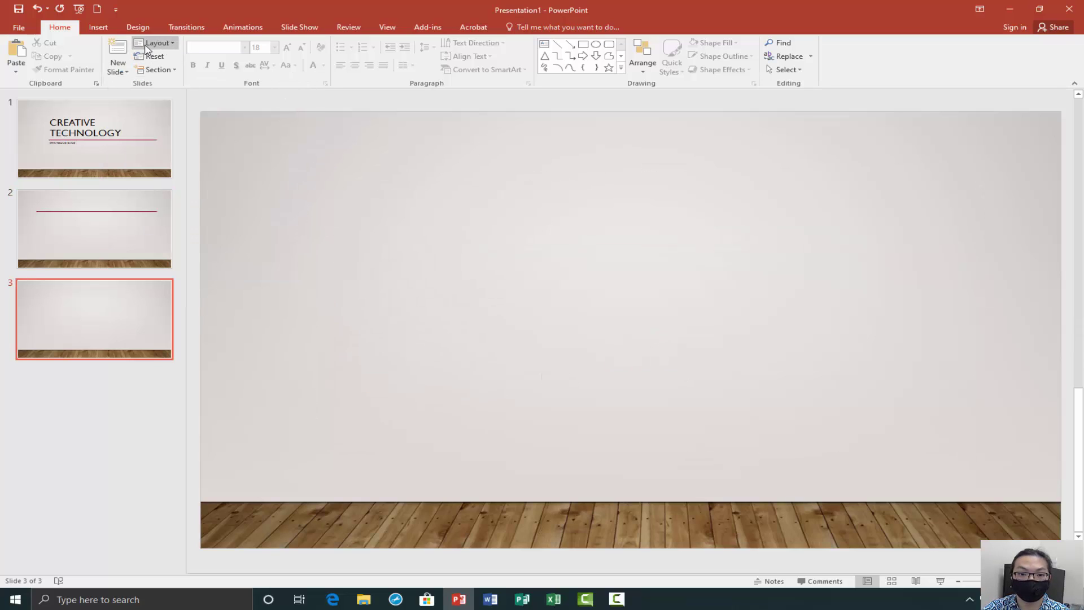
pyautogui.click(101, 27)
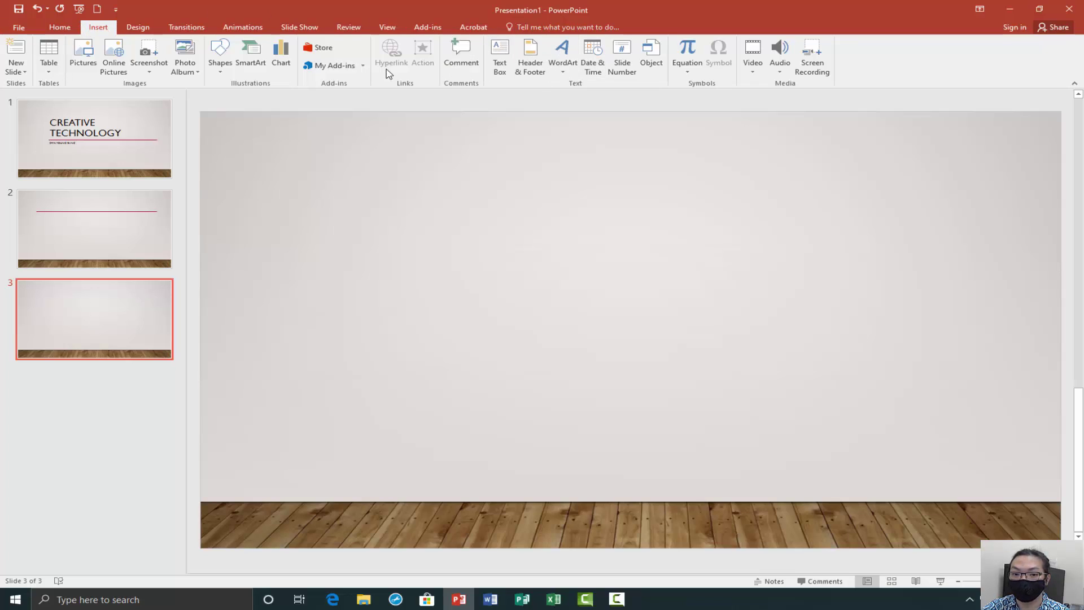
pyautogui.click(506, 68)
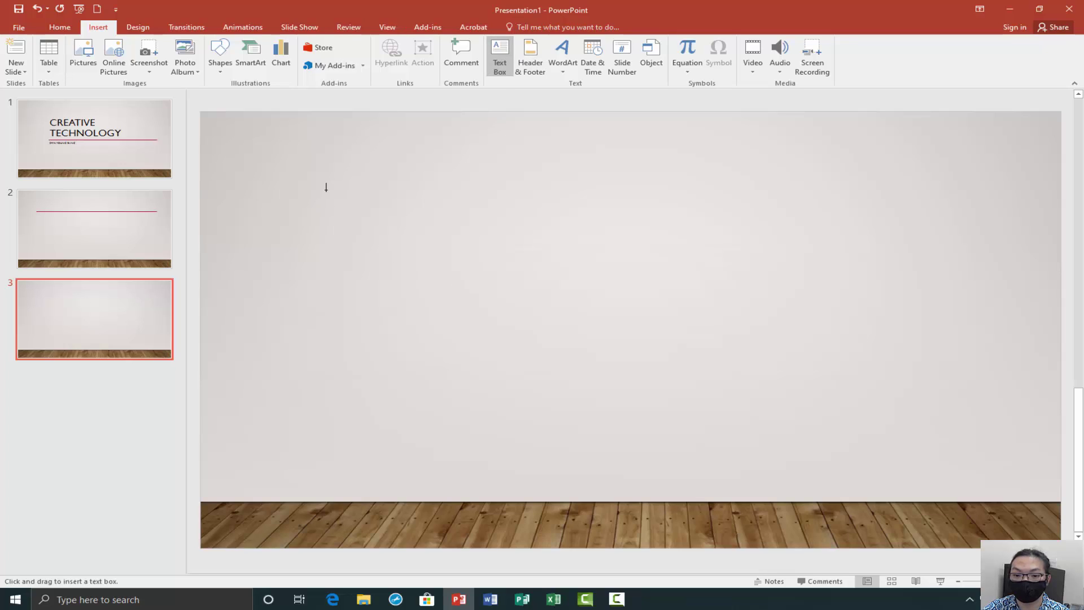
pyautogui.press('Escape')
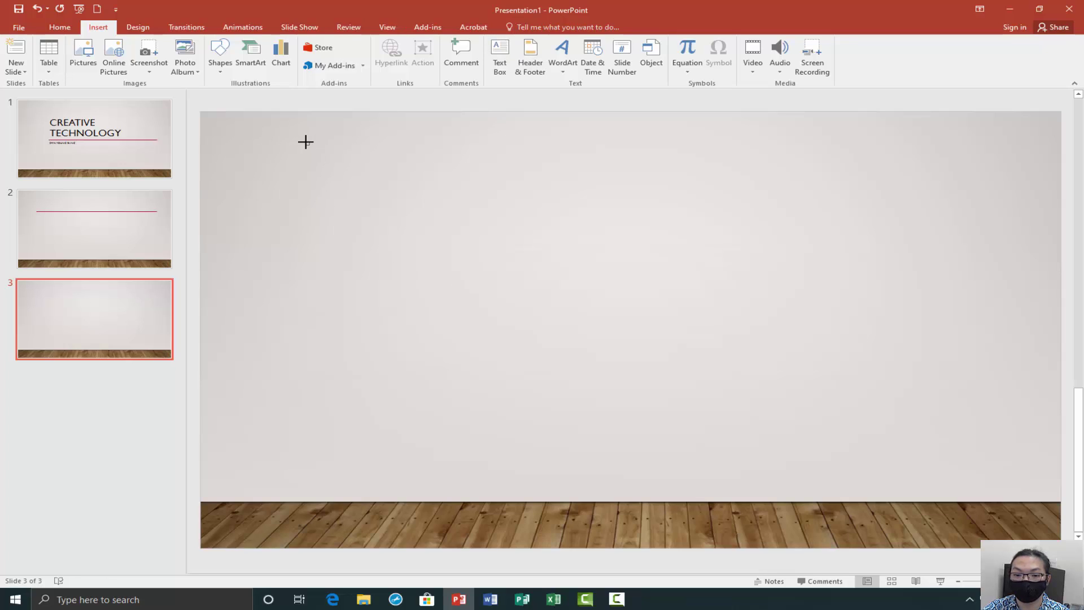
pyautogui.moveTo(306, 142); pyautogui.dragTo(581, 289)
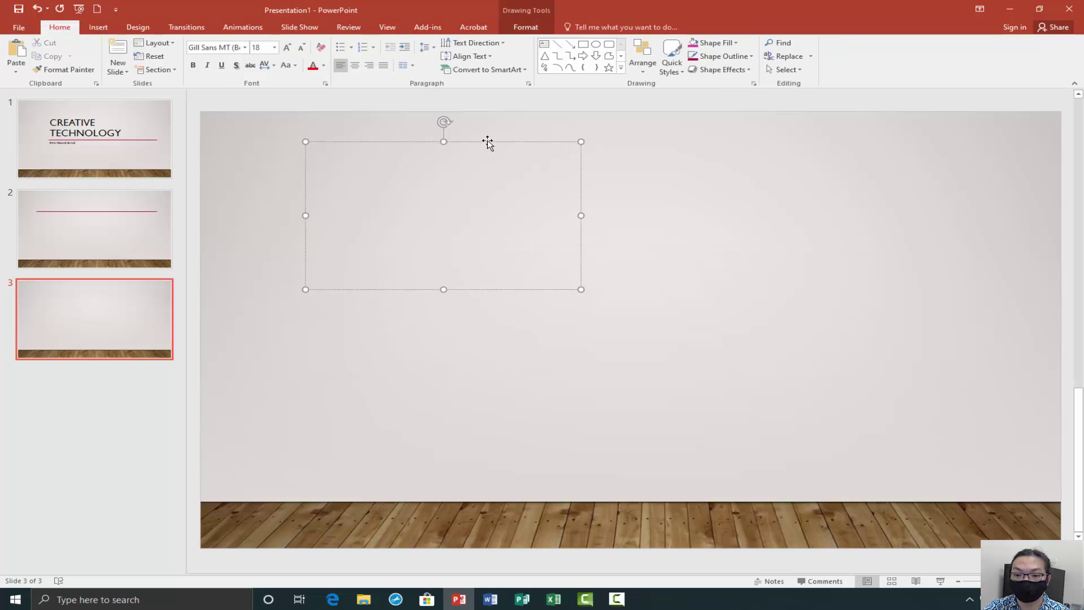
pyautogui.moveTo(488, 142); pyautogui.dragTo(400, 348)
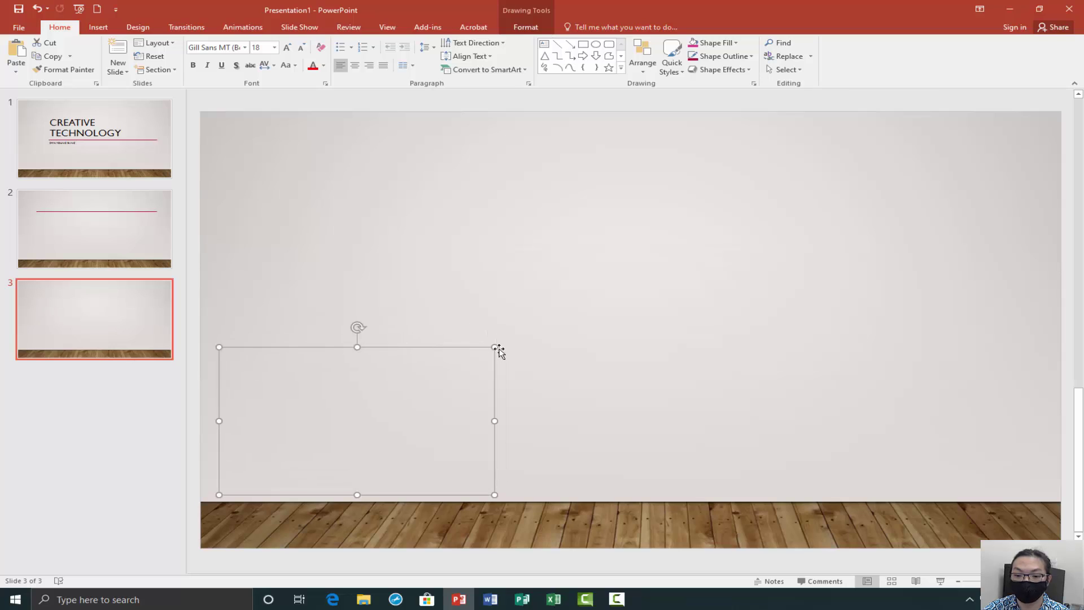
pyautogui.moveTo(495, 347); pyautogui.dragTo(583, 265)
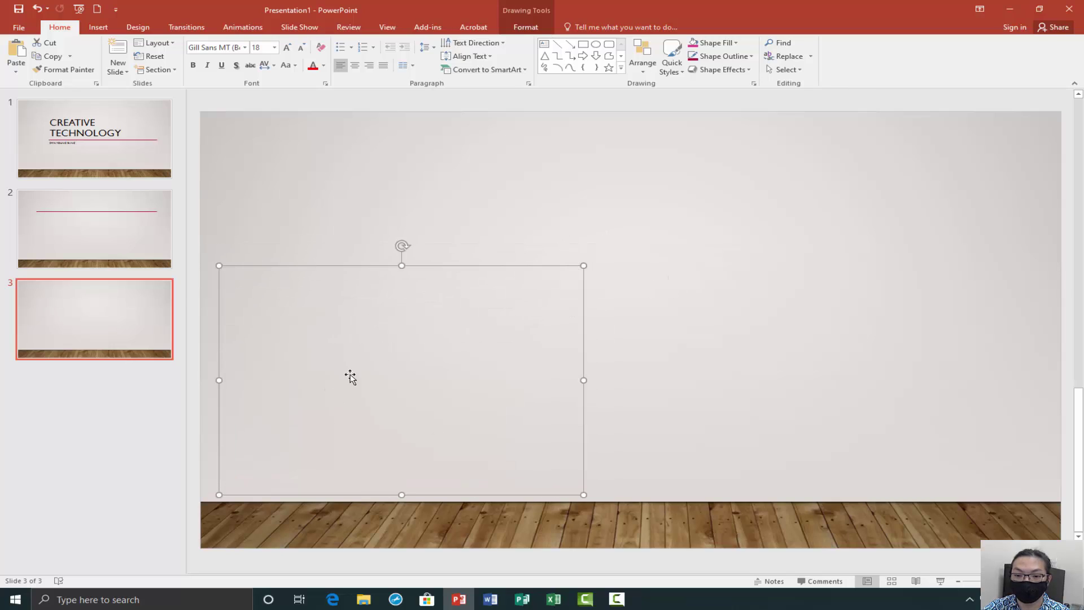
pyautogui.moveTo(261, 158); pyautogui.dragTo(571, 244)
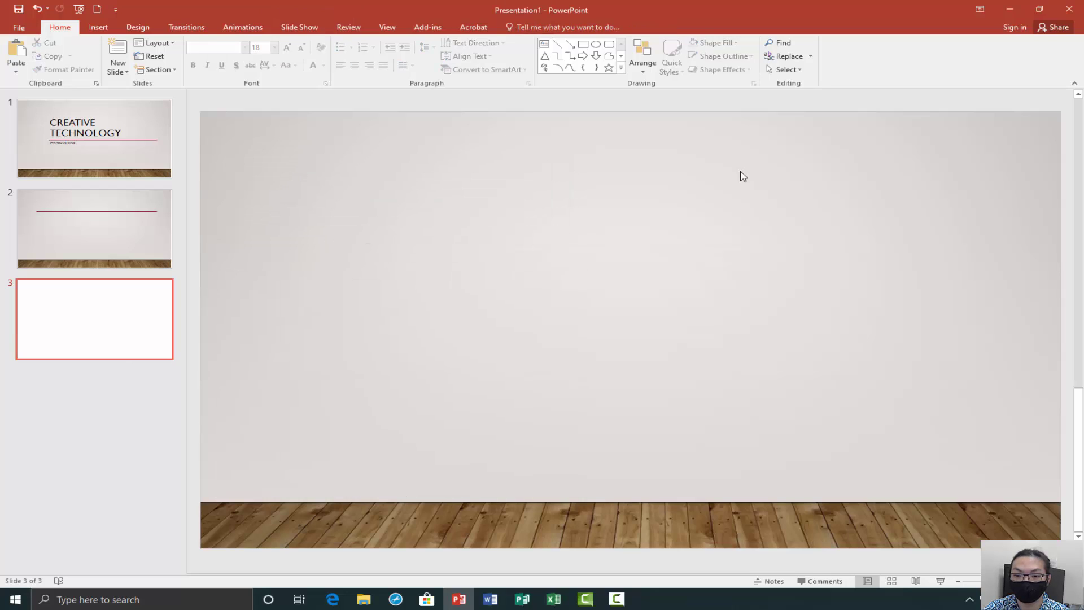
pyautogui.moveTo(774, 138); pyautogui.dragTo(1081, 497)
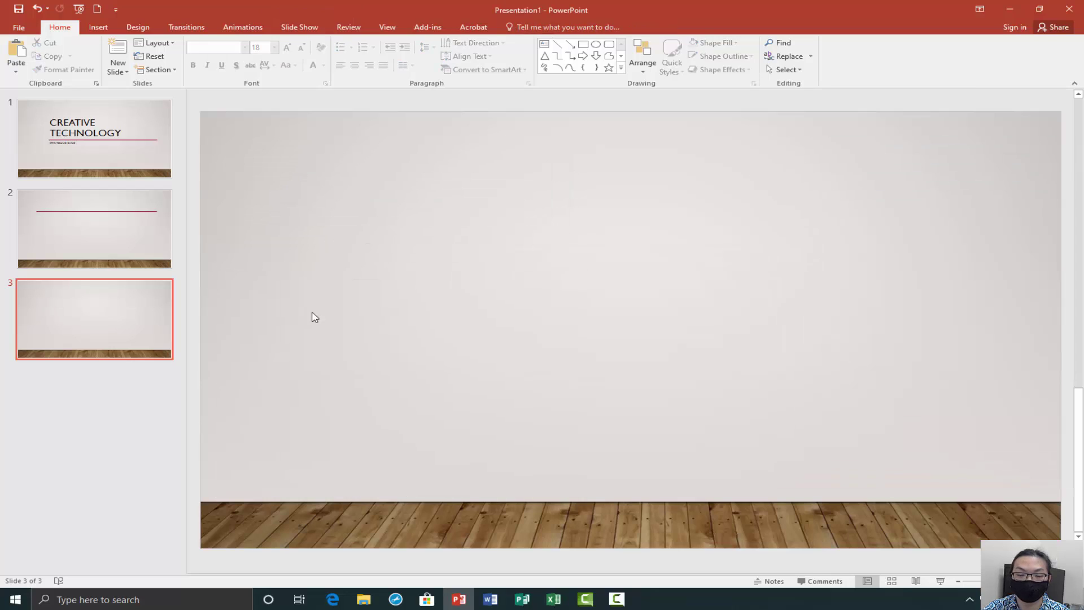
pyautogui.click(152, 295)
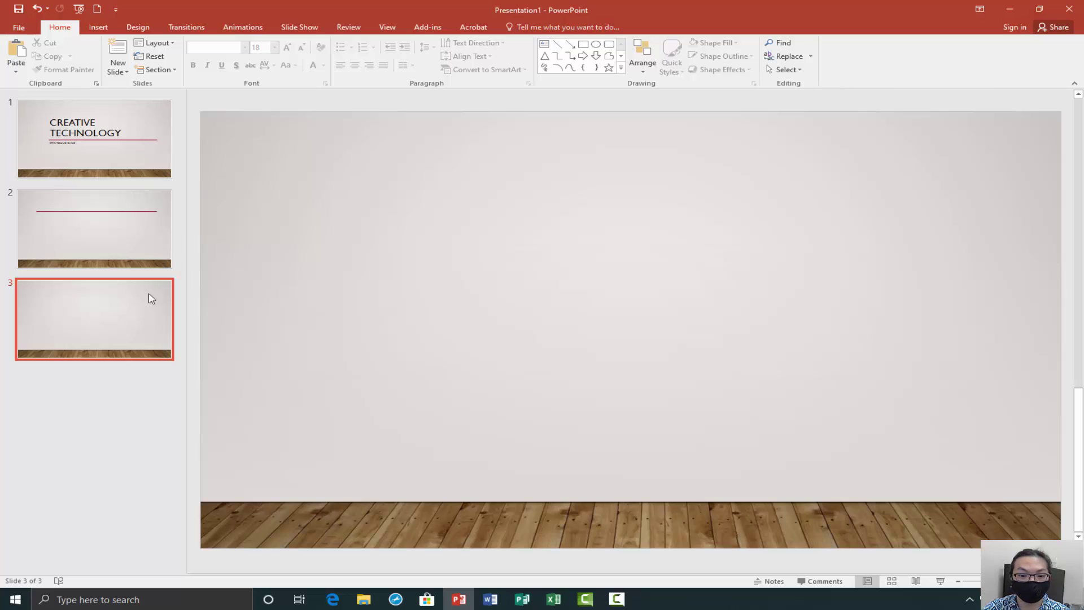
# - Title slide 2 'ZSPACE'
pyautogui.click(118, 71)
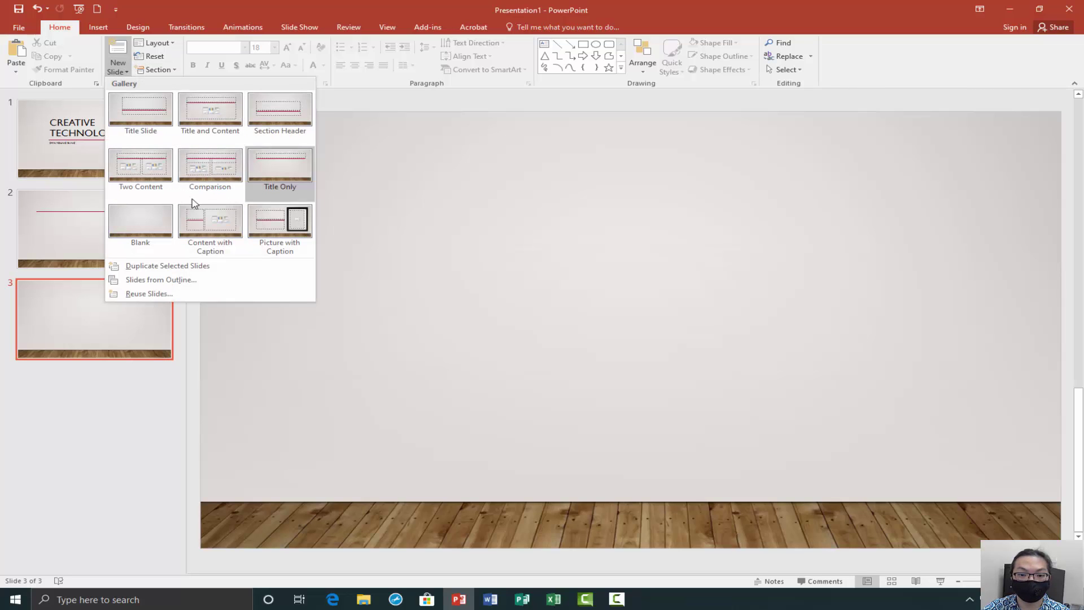
pyautogui.click(97, 346)
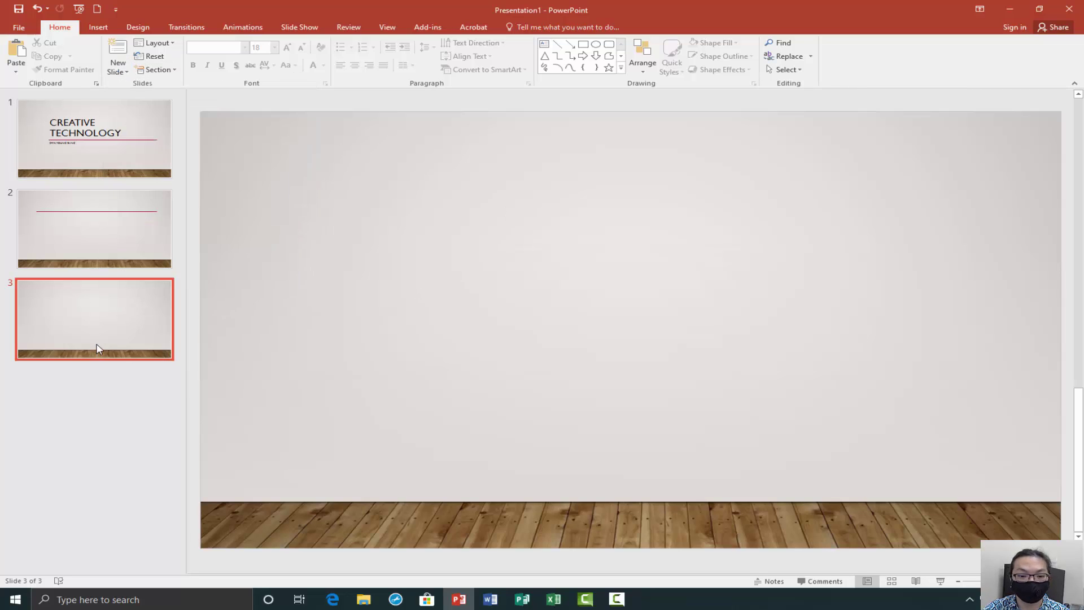
pyautogui.click(83, 224)
pyautogui.click(512, 186)
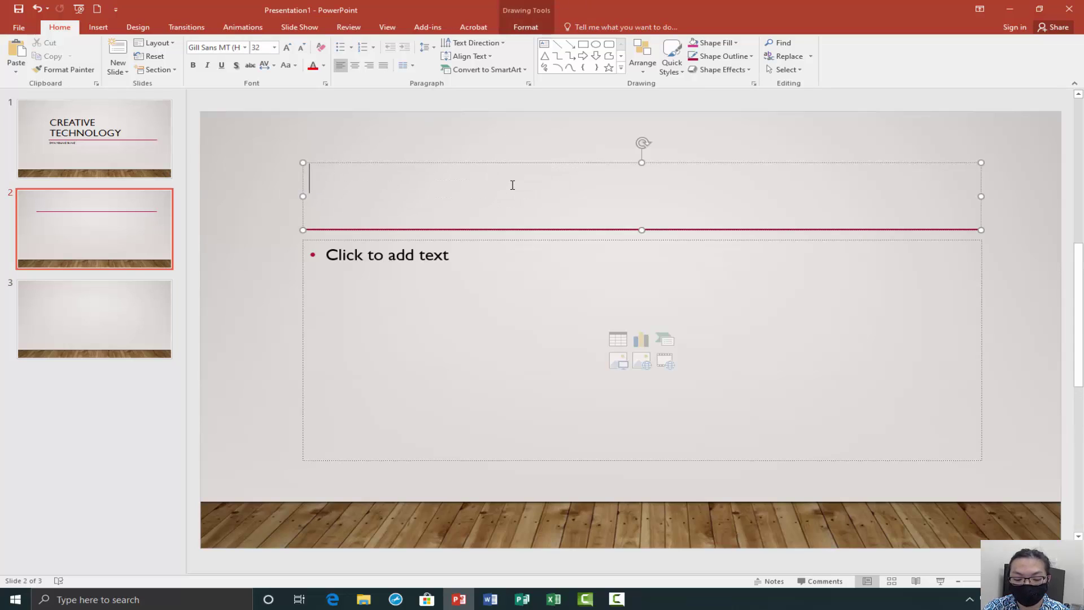
pyautogui.write('ZSPA')
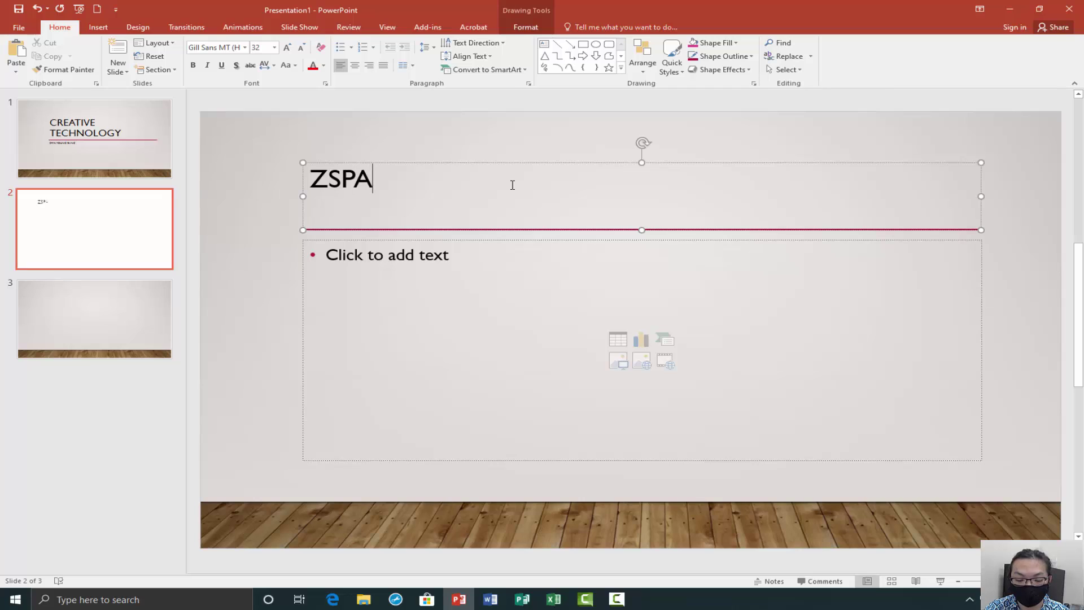
pyautogui.write('CE')
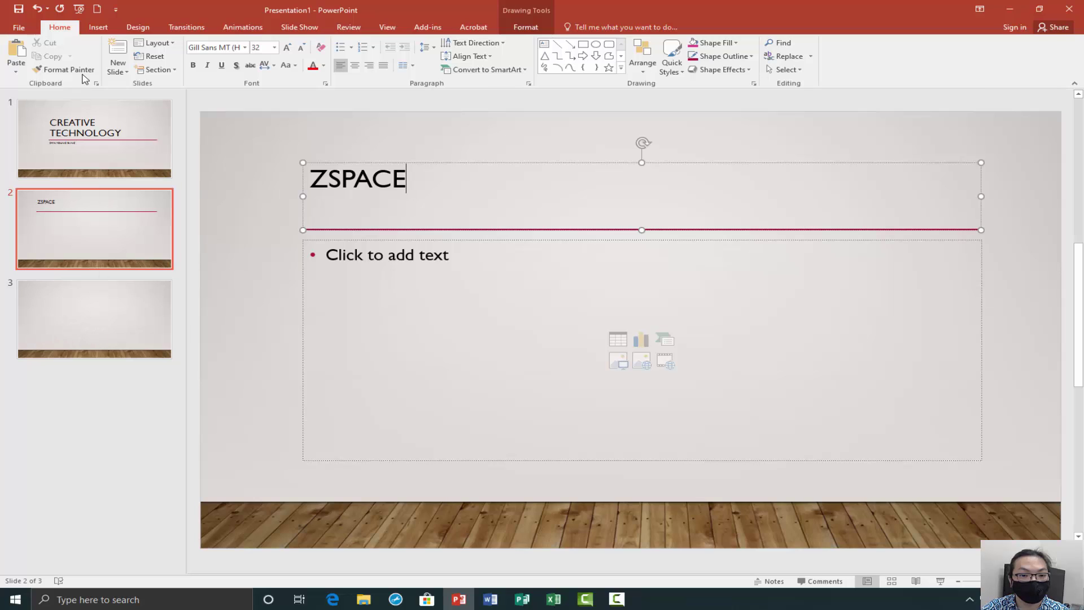
# - Add a fourth slide and give slides 3 and 4 the Title and Content layout
pyautogui.click(118, 54)
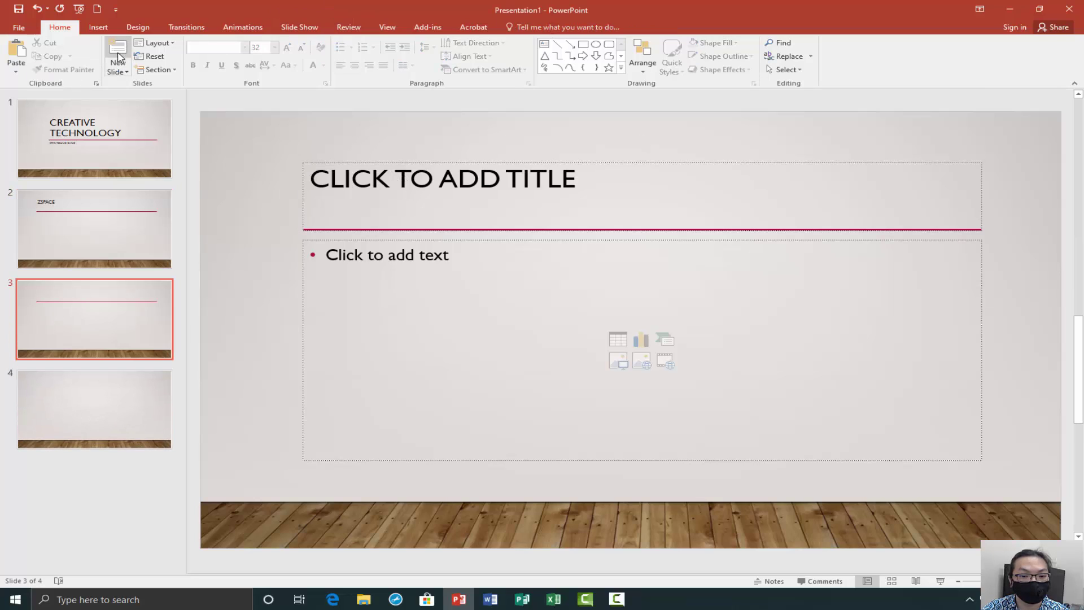
pyautogui.click(115, 326)
pyautogui.rightClick(116, 326)
pyautogui.click(183, 48)
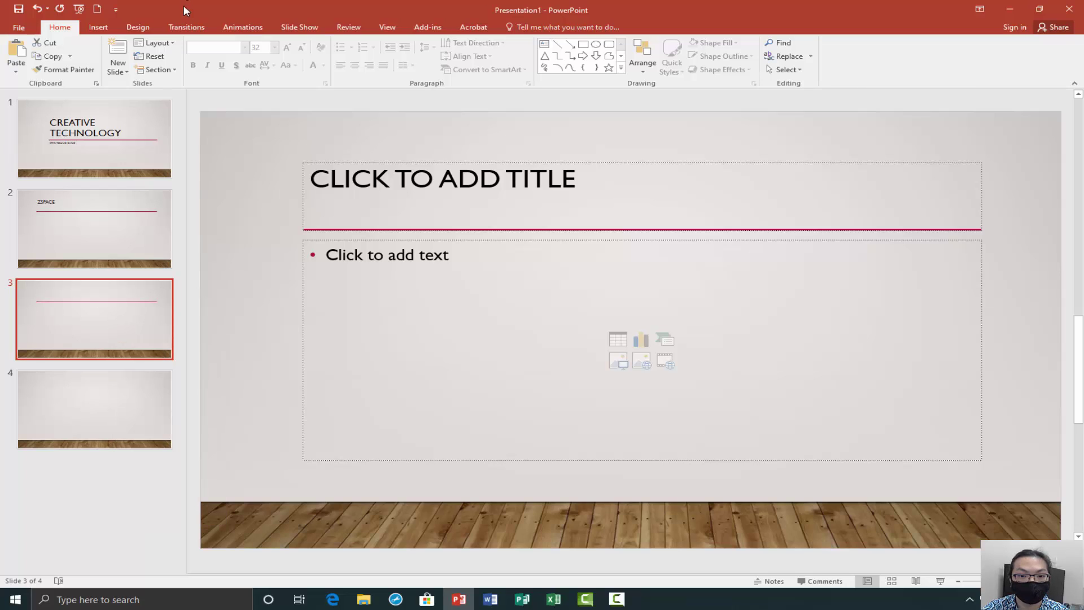
pyautogui.click(172, 45)
pyautogui.click(239, 76)
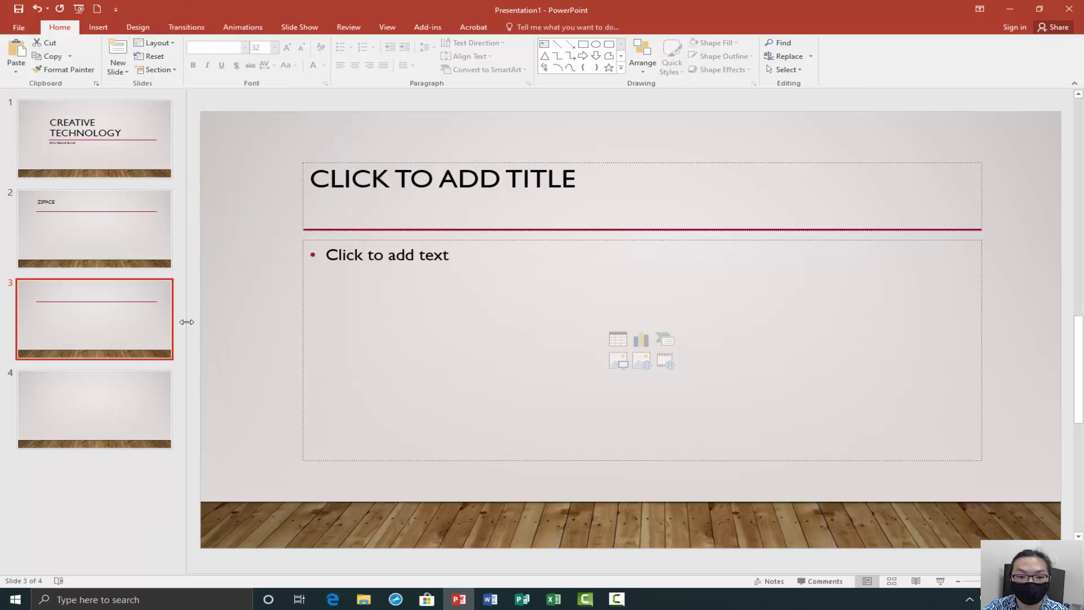
pyautogui.click(133, 373)
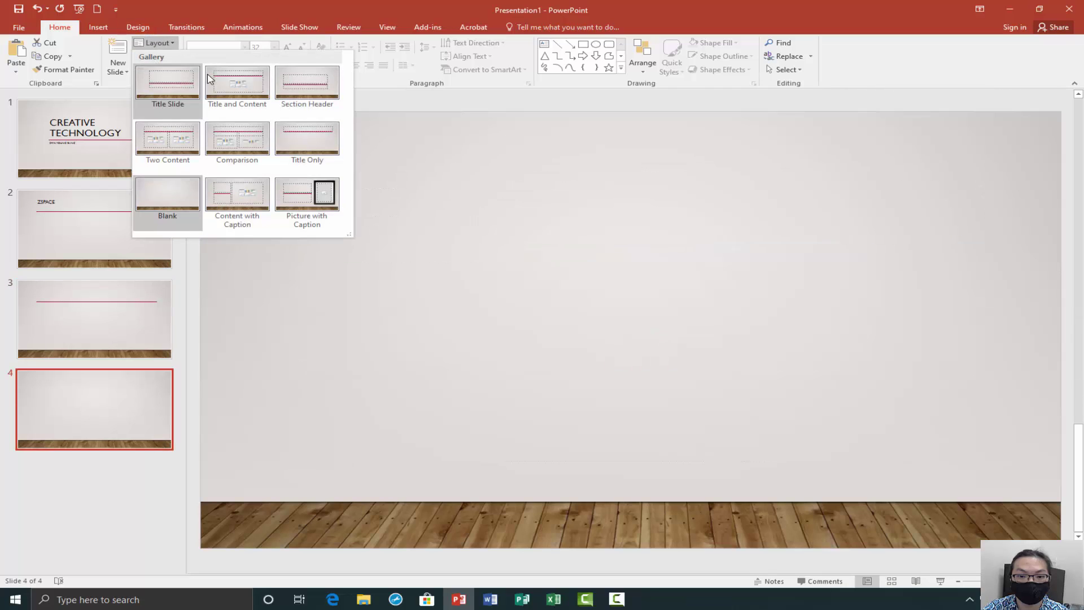
pyautogui.click(231, 79)
# - Title slide 3 'RECORDING STUDIO' and slide 4 '3D PRINTER'
pyautogui.click(135, 311)
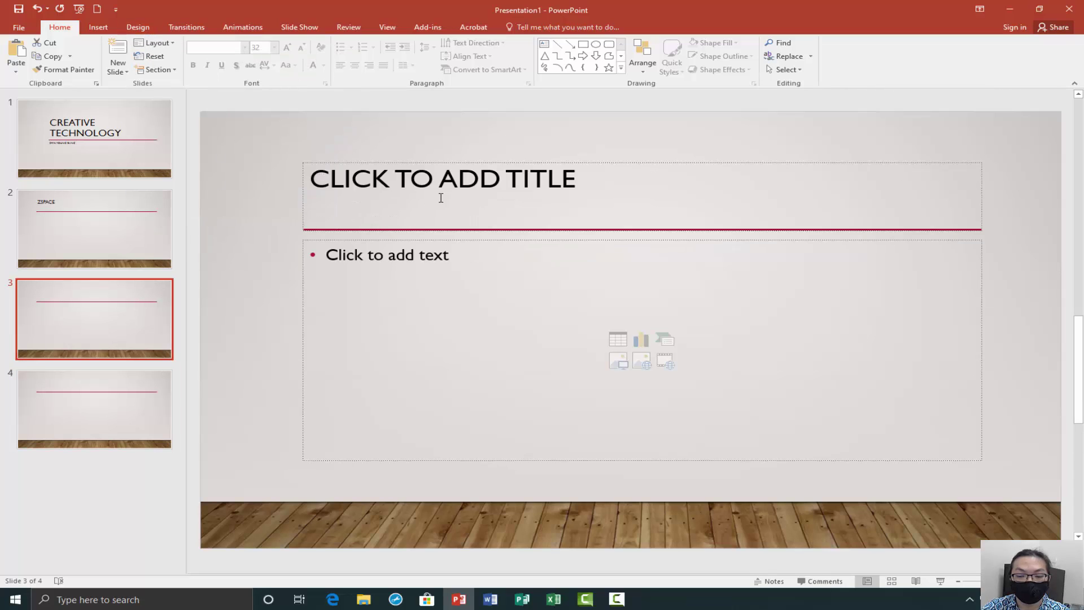
pyautogui.click(503, 188)
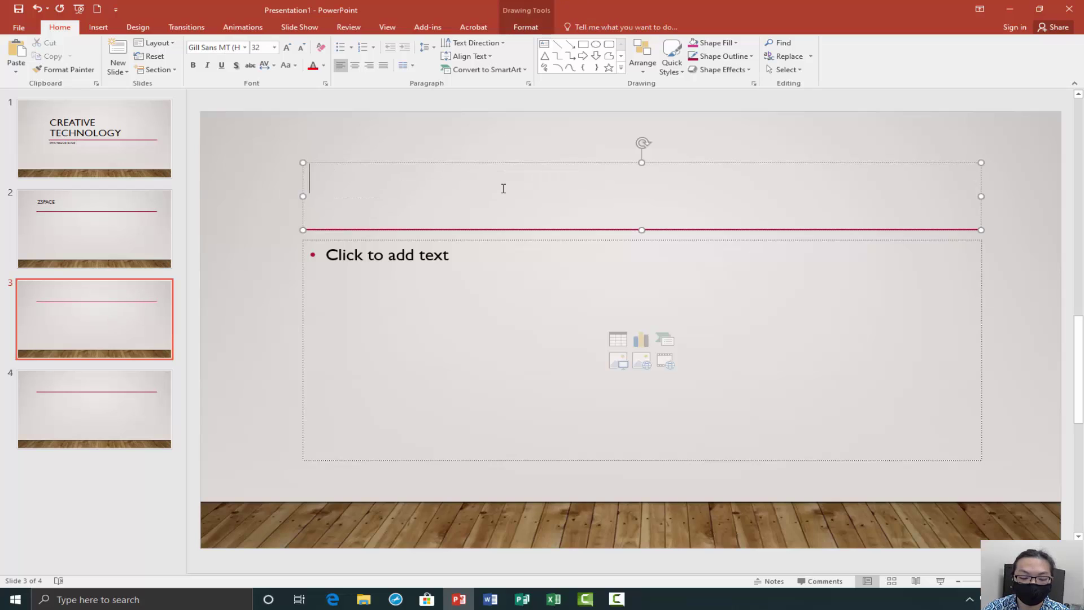
pyautogui.write('RE')
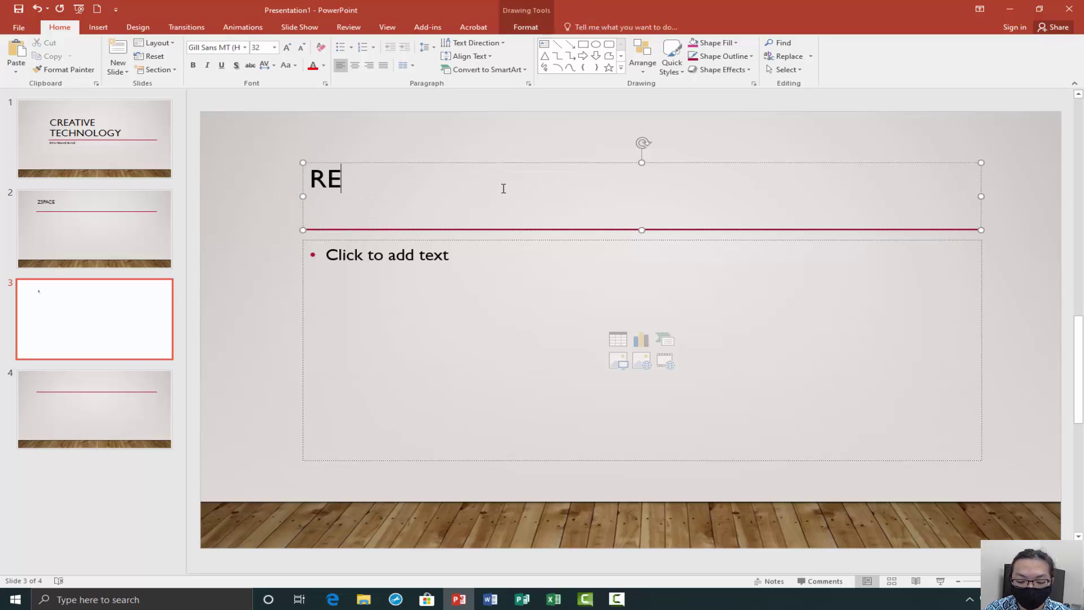
pyautogui.write('CORDING STUDIO')
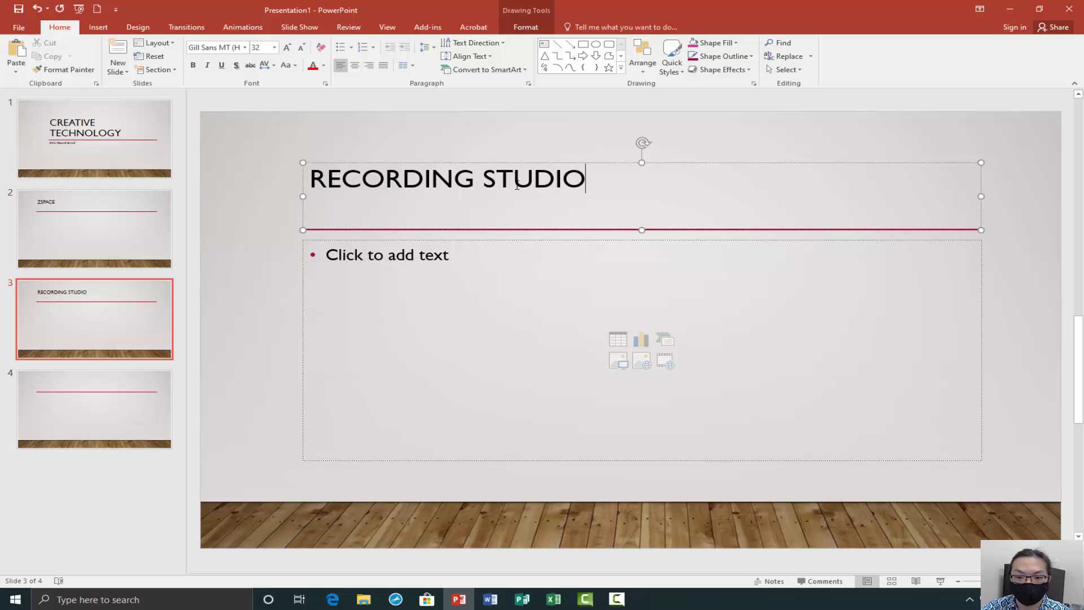
pyautogui.click(91, 390)
pyautogui.click(533, 184)
pyautogui.write('3D PRINTER')
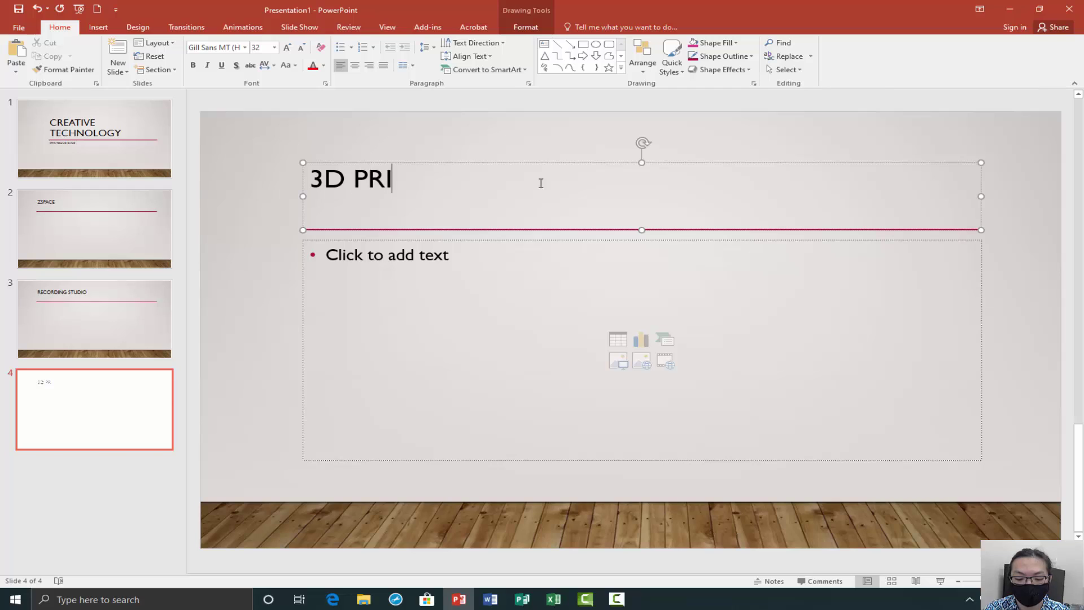
pyautogui.click(97, 251)
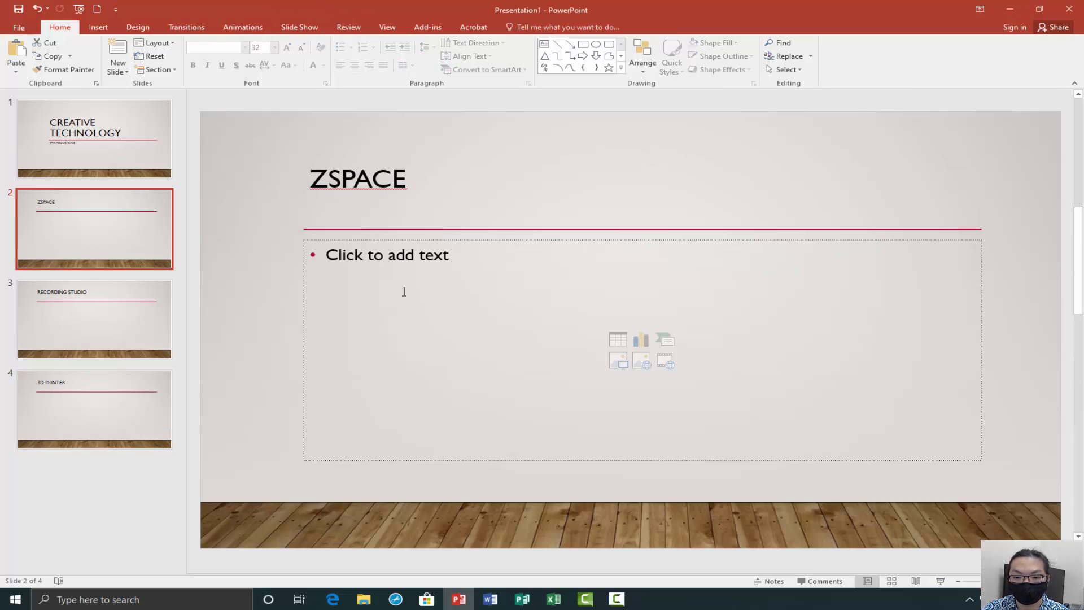
# - Replace practice text in the ZSPACE body with the unbulleted line 'Default typing.'
pyautogui.click(419, 259)
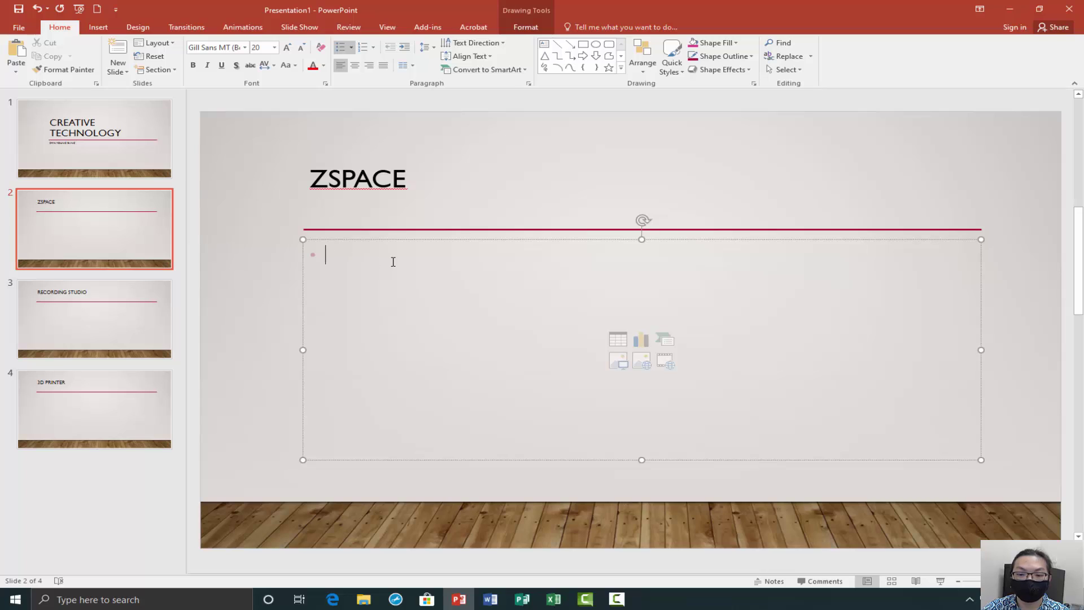
pyautogui.write('dgdhddd')
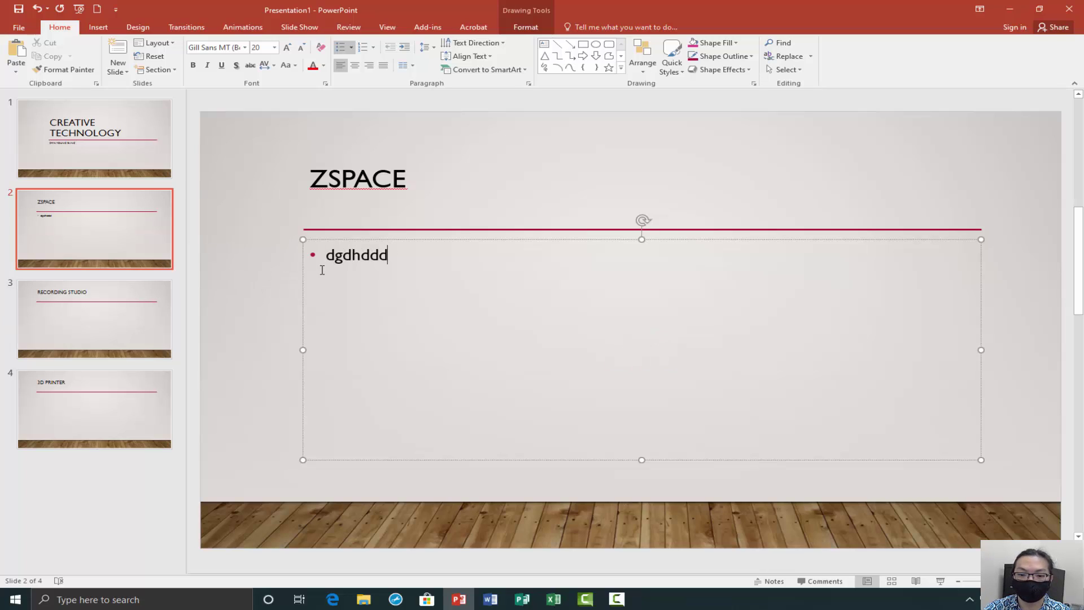
pyautogui.press('Return')
pyautogui.write('ahaha')
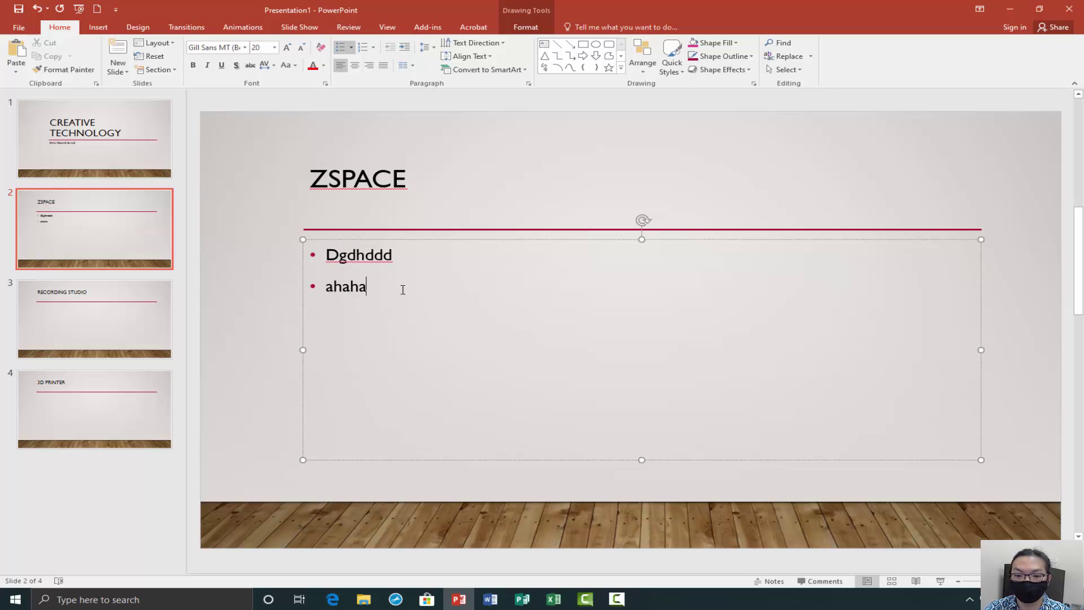
pyautogui.press('BackSpace')
pyautogui.press('BackSpace')
pyautogui.press('BackSpace')
pyautogui.press('BackSpace')
pyautogui.press('BackSpace')
pyautogui.press('BackSpace')
pyautogui.press('BackSpace')
pyautogui.press('BackSpace')
pyautogui.press('BackSpace')
pyautogui.press('BackSpace')
pyautogui.press('BackSpace')
pyautogui.press('BackSpace')
pyautogui.press('BackSpace')
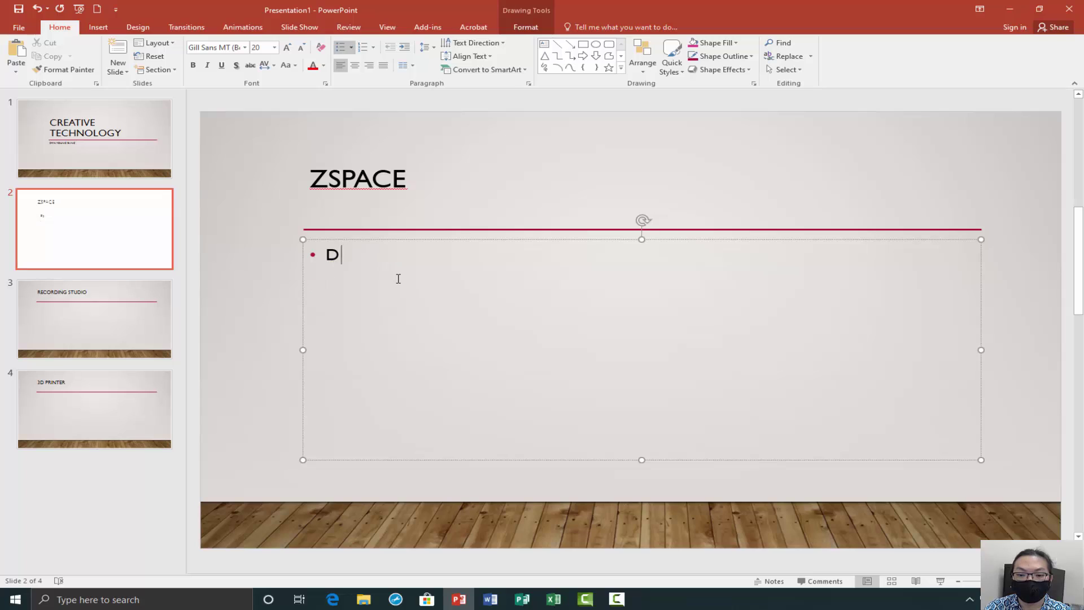
pyautogui.write('F')
pyautogui.press('BackSpace')
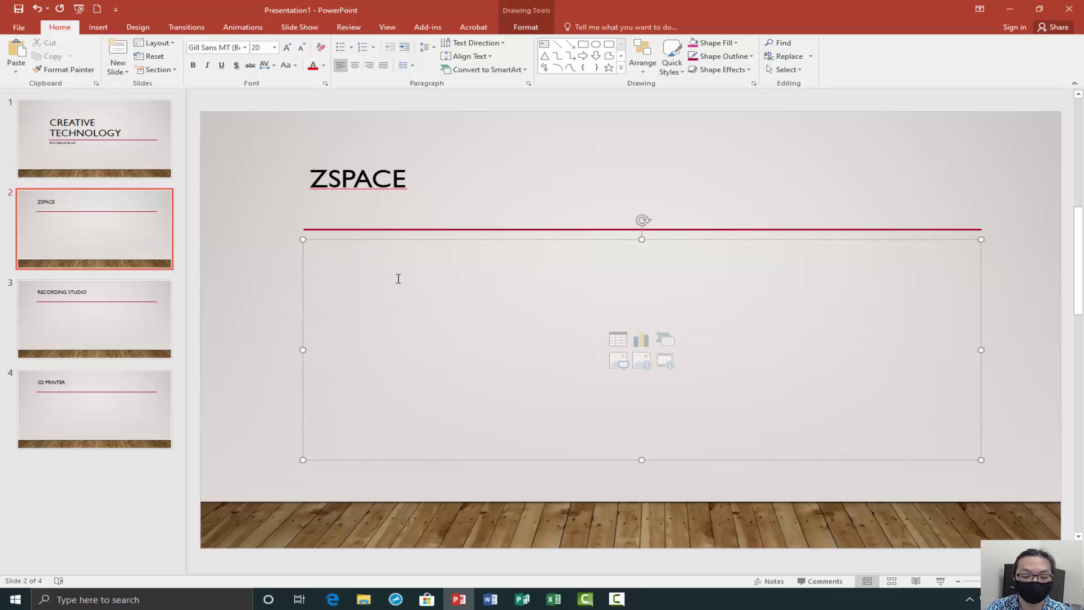
pyautogui.write('D')
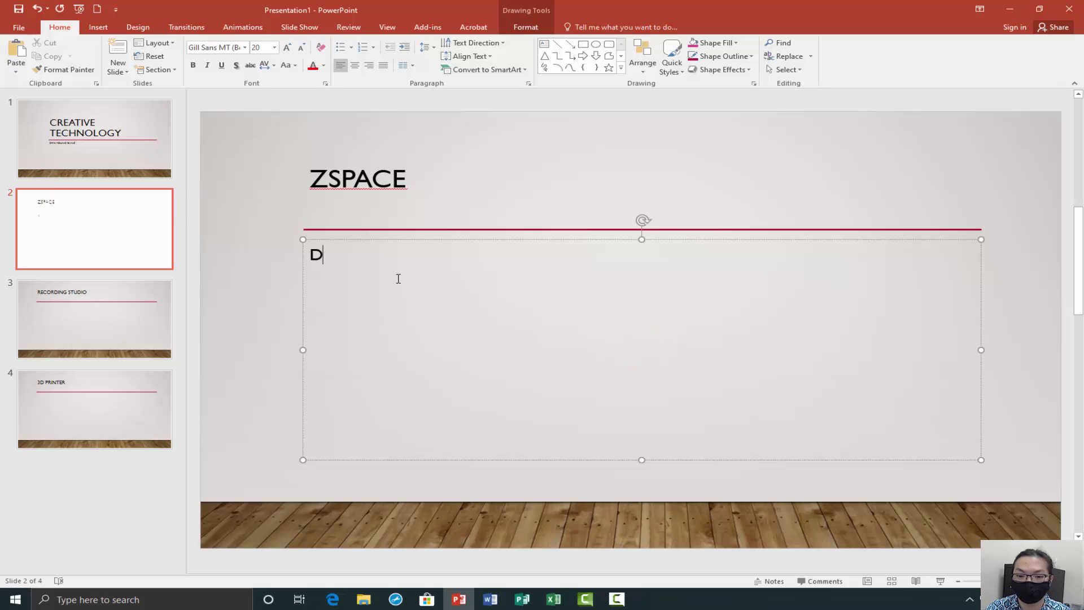
pyautogui.write('efault typing.')
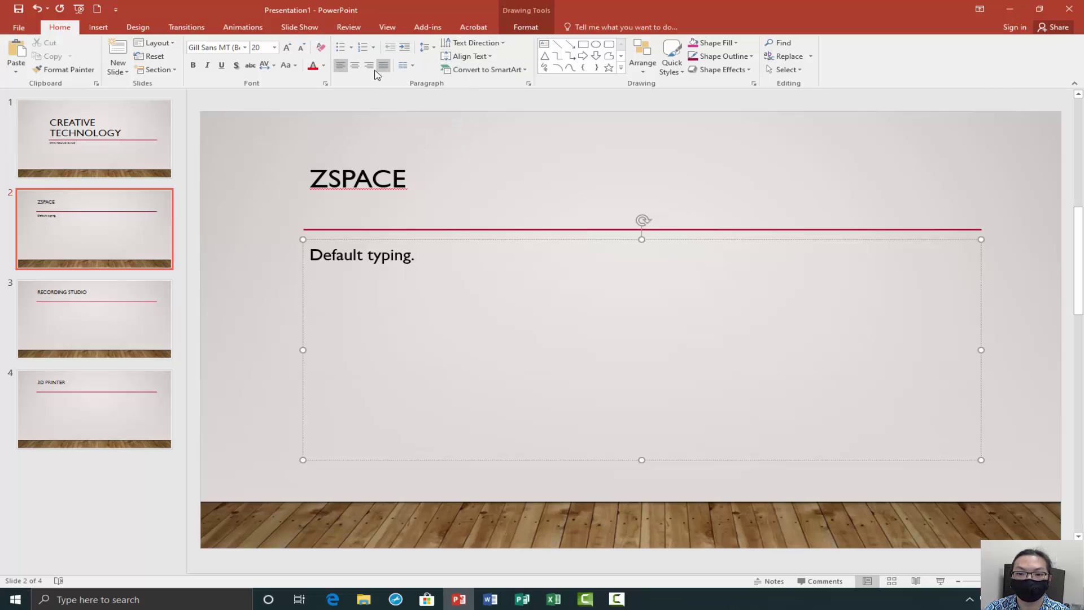
# - Try center, right and left alignment, then bullets and numbering, on the 'Default typing.' line
pyautogui.click(356, 67)
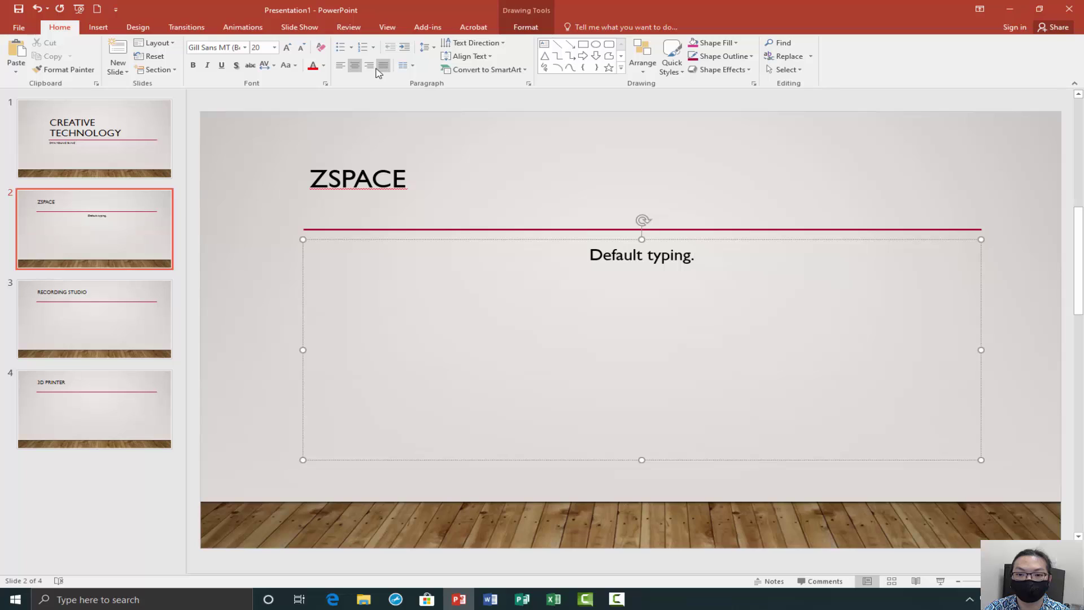
pyautogui.click(369, 66)
pyautogui.click(342, 66)
pyautogui.click(340, 47)
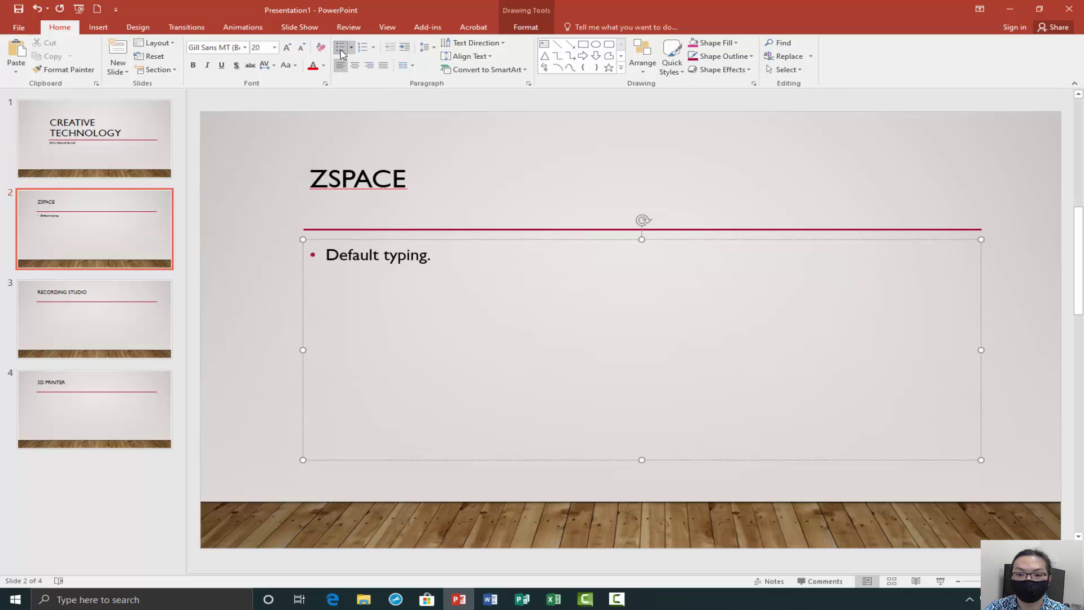
pyautogui.click(366, 48)
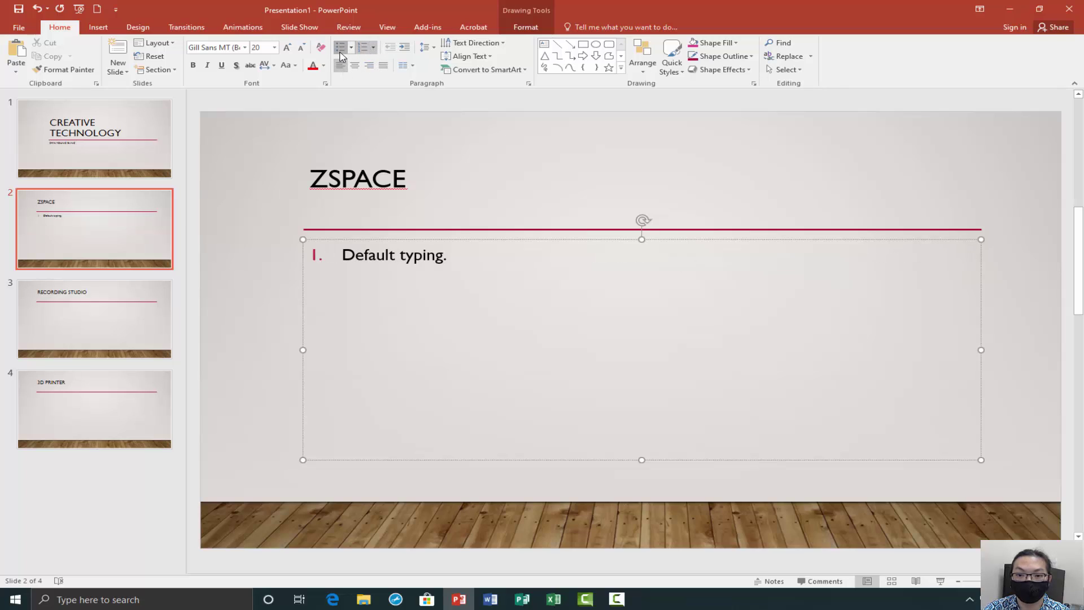
pyautogui.click(341, 50)
# - Delete the 'Default typing.' text, leaving the ZSPACE content placeholder empty
pyautogui.hotkey('ctrl', 'a')
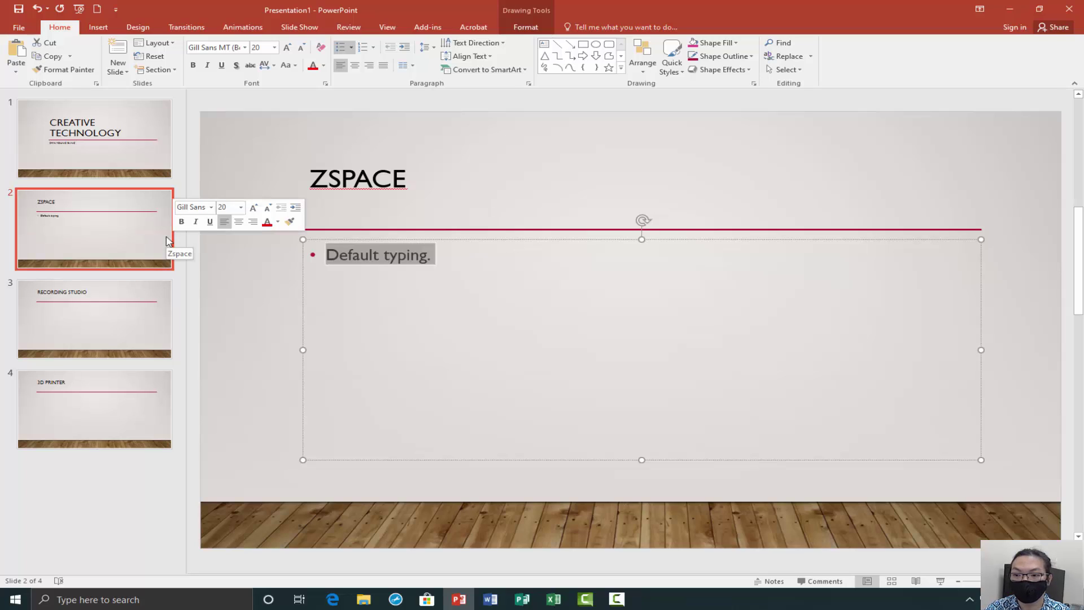
pyautogui.press('BackSpace')
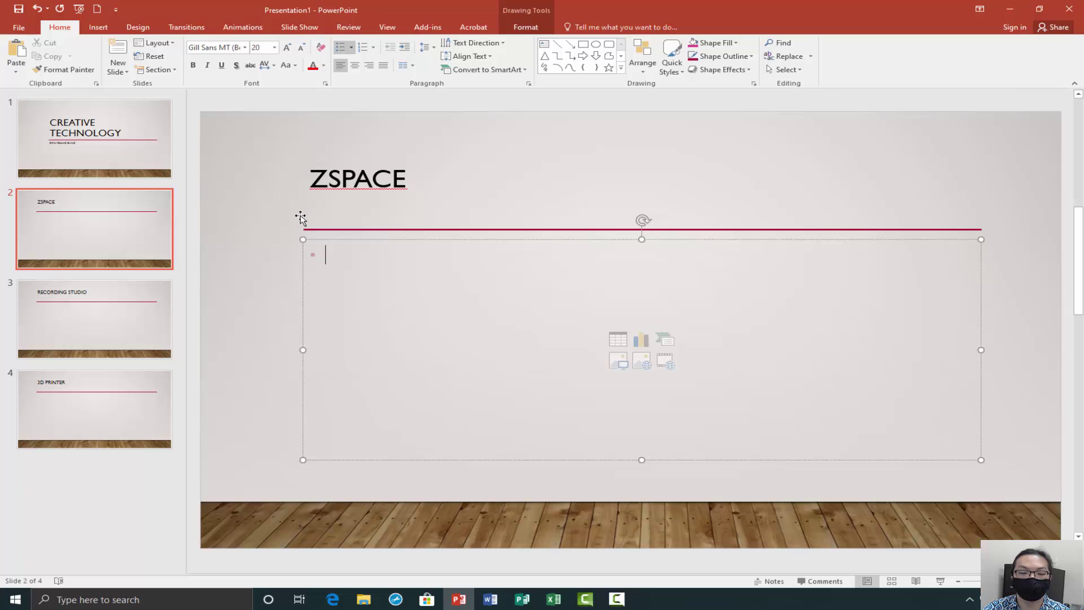
pyautogui.click(247, 49)
pyautogui.press('Escape')
pyautogui.doubleClick(390, 176)
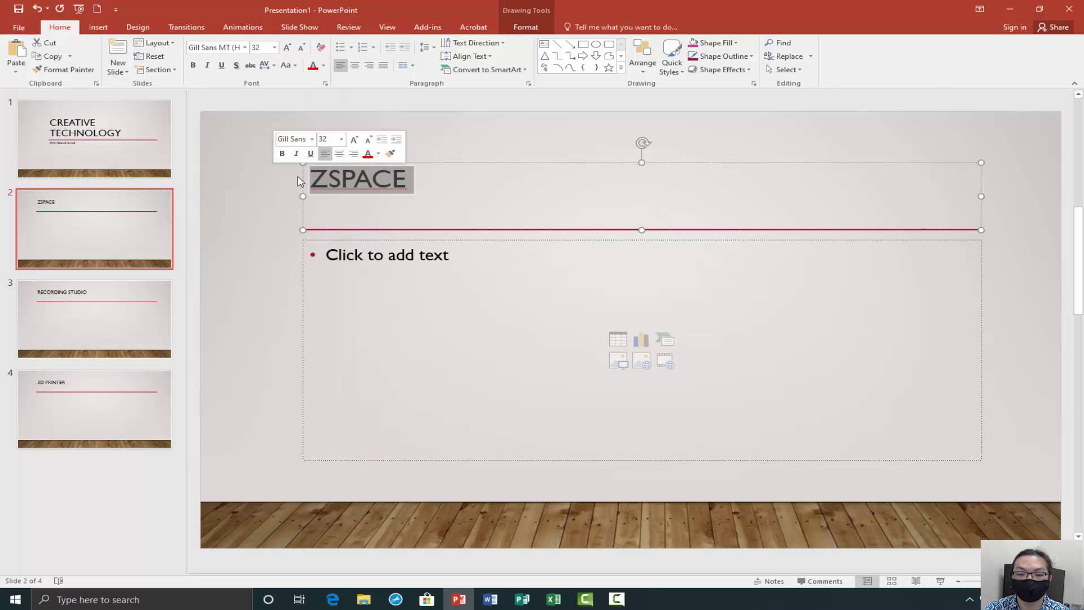
pyautogui.click(354, 180)
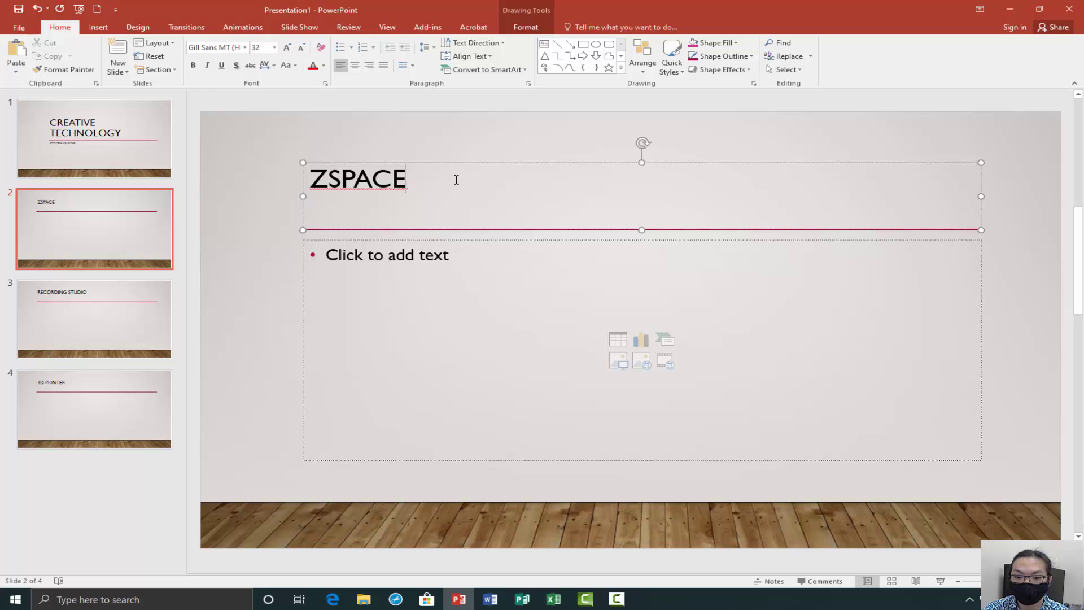
pyautogui.click(574, 307)
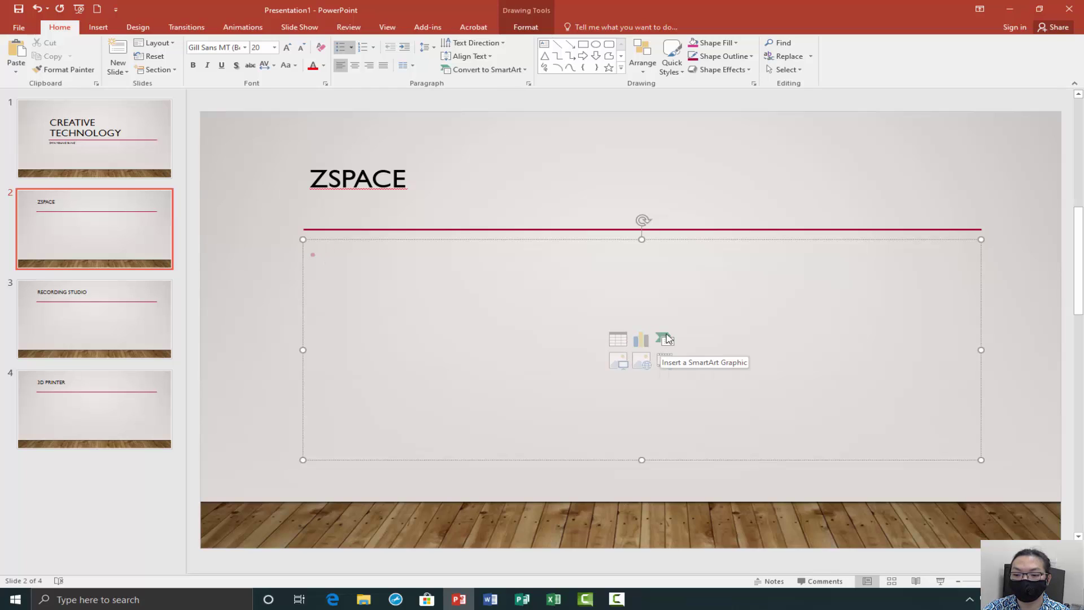
pyautogui.click(642, 359)
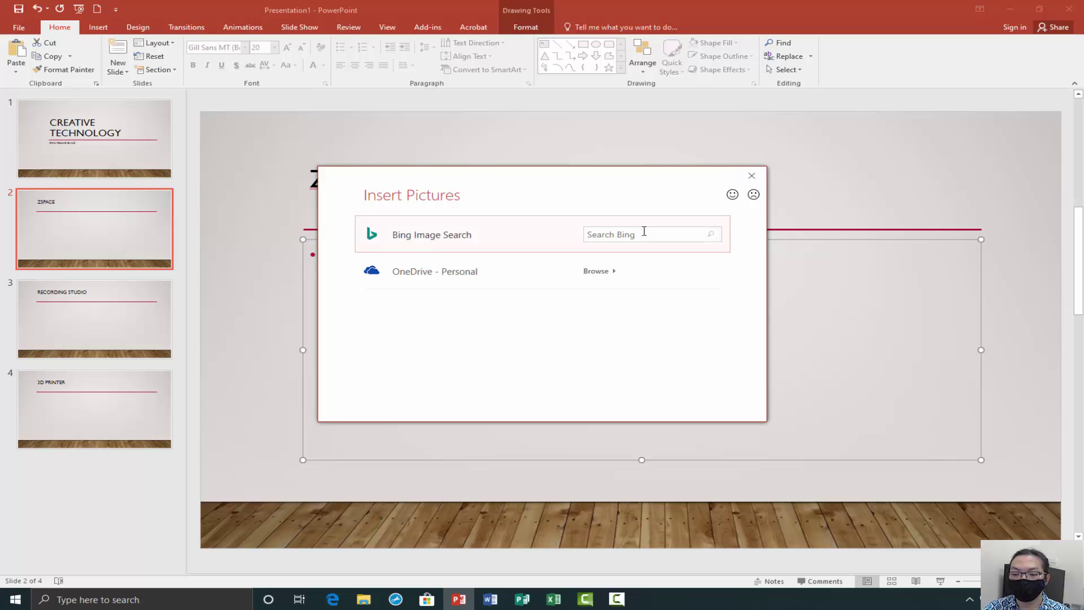
pyautogui.click(751, 176)
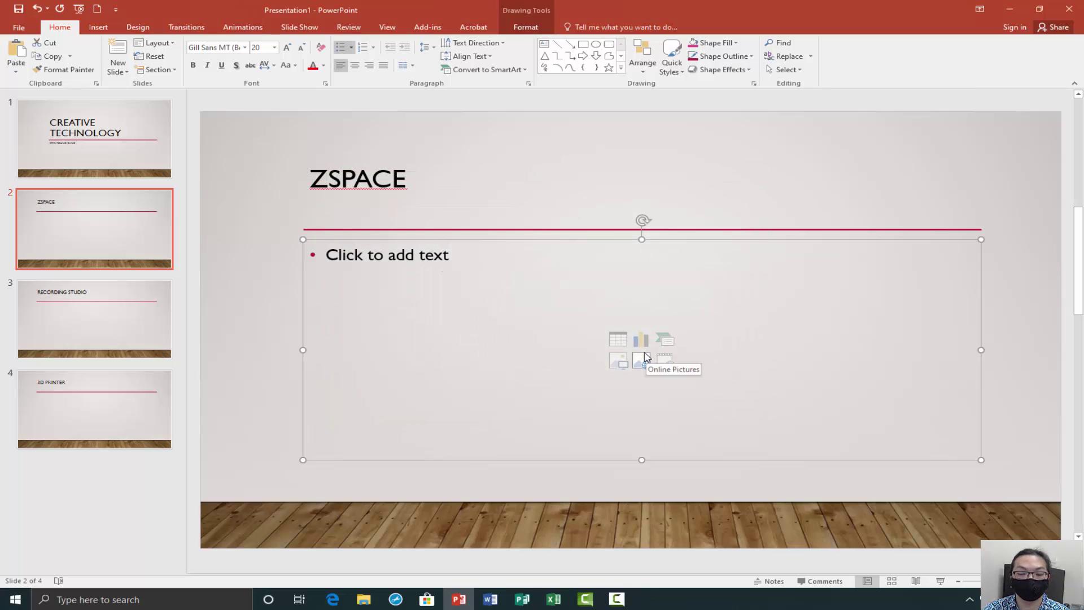
pyautogui.click(618, 359)
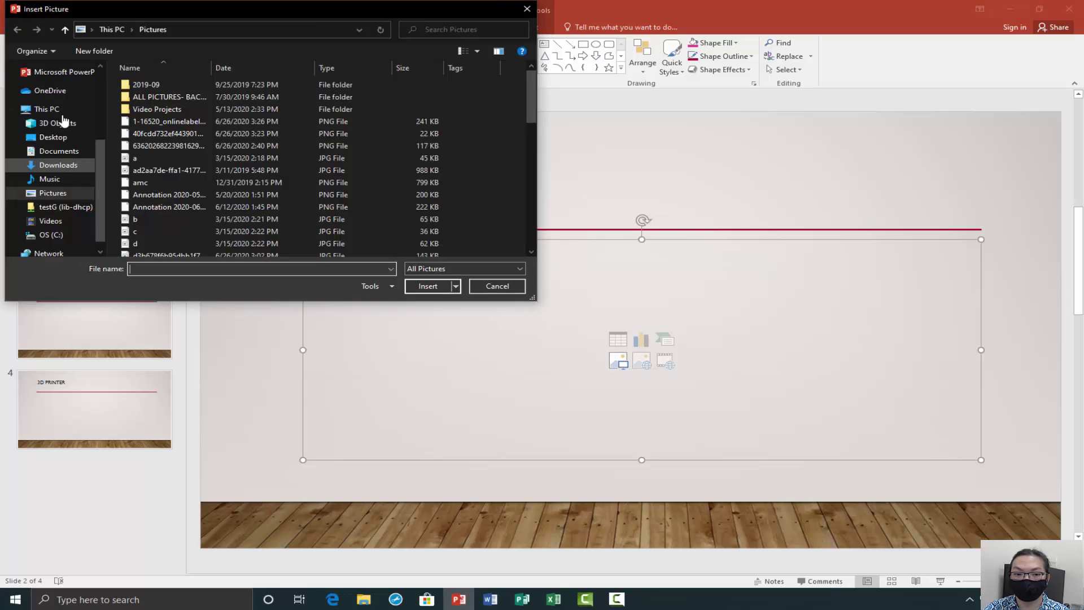
pyautogui.click(529, 9)
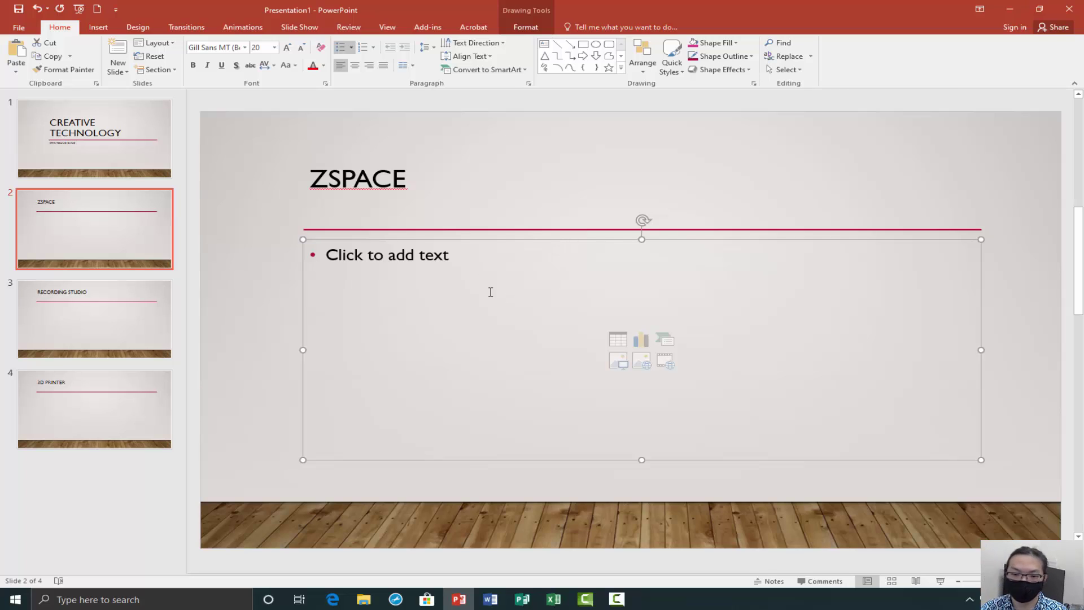
# - In Edge, go to Google and search for 'apple'
pyautogui.click(332, 599)
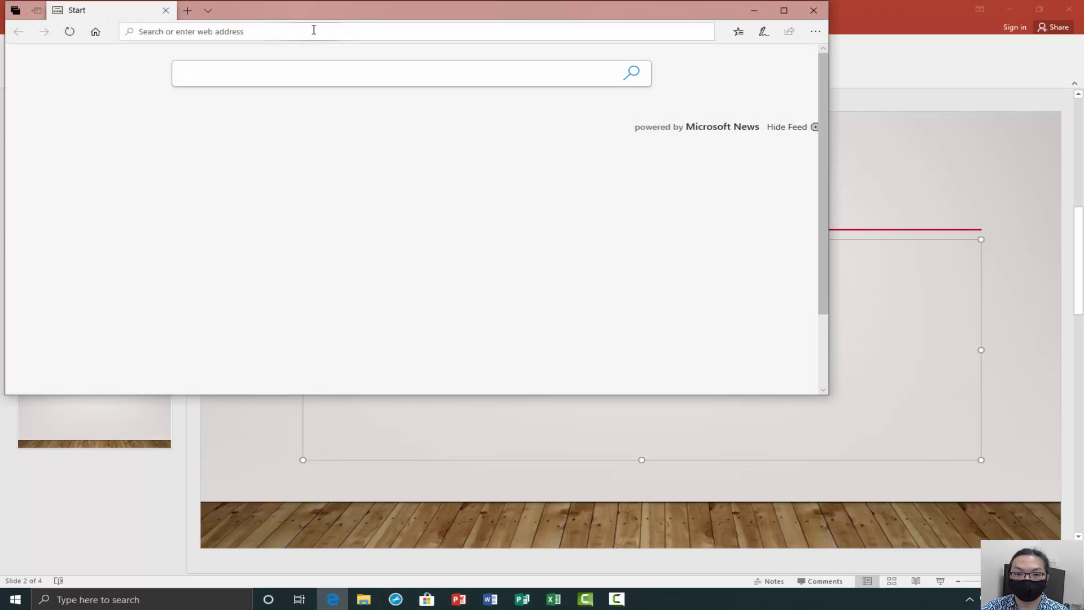
pyautogui.write('google.com/')
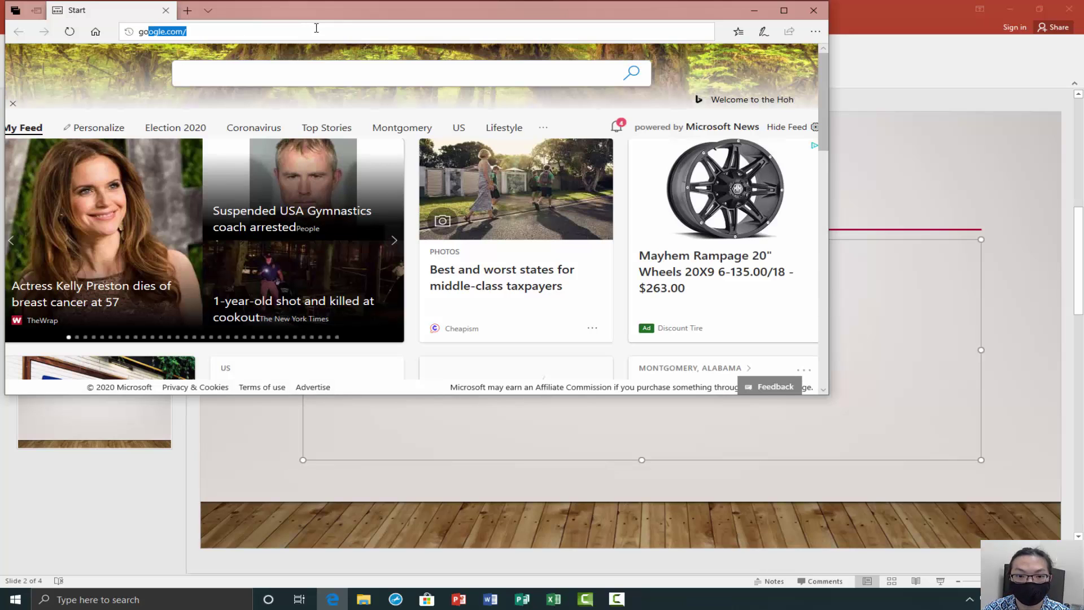
pyautogui.press('Return')
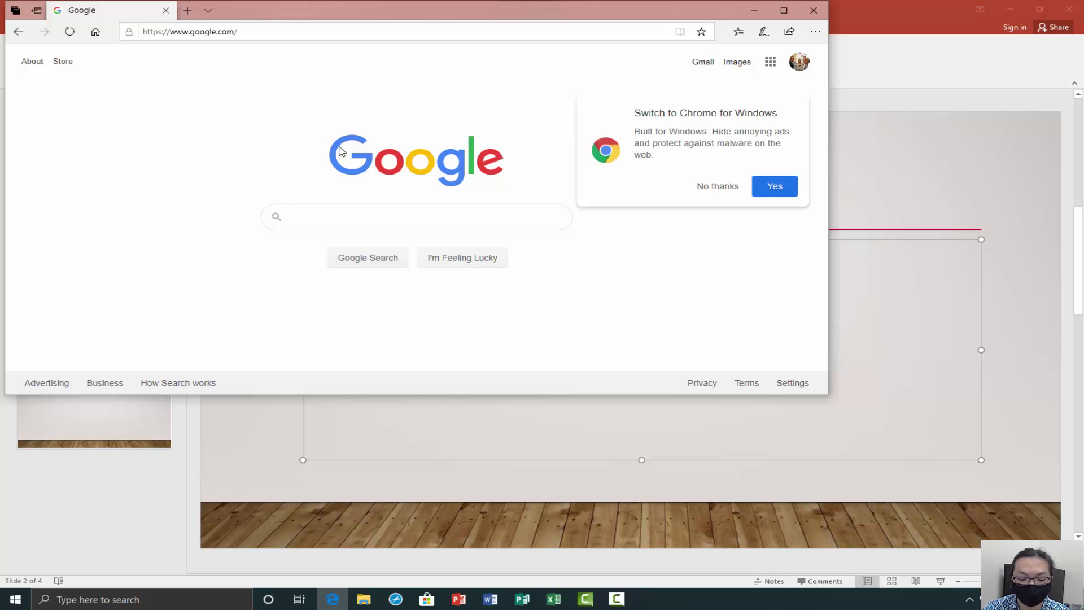
pyautogui.write('apple')
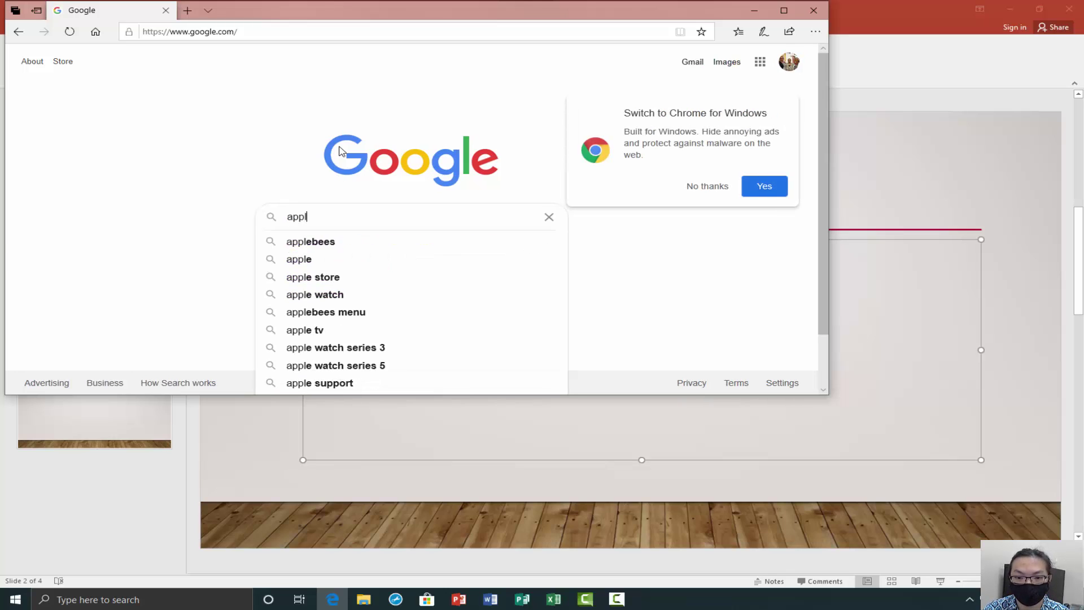
pyautogui.press('Return')
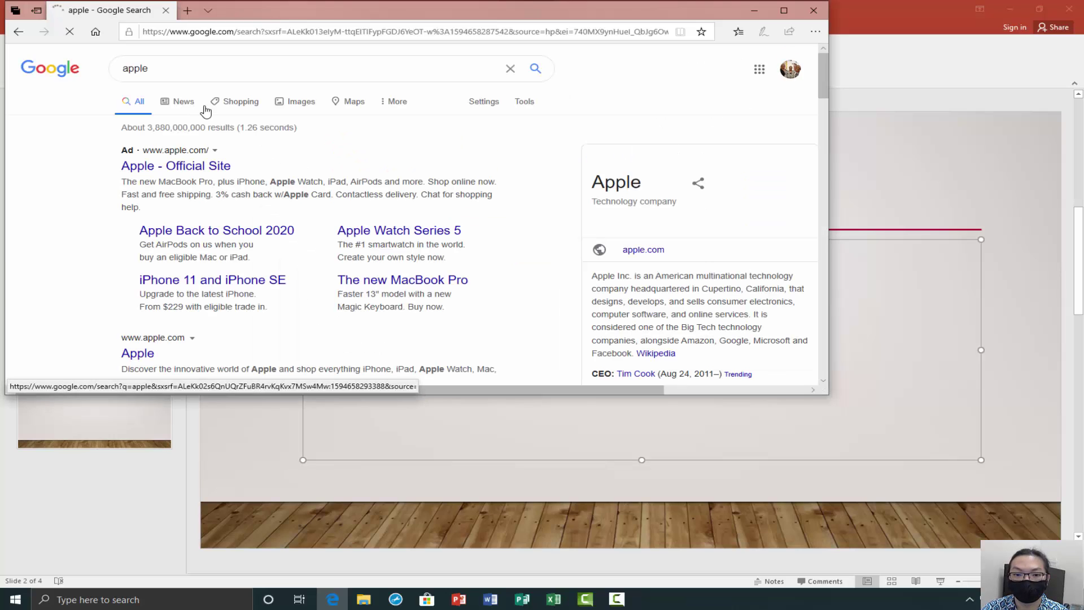
# - Preview the red apple with green leaf in Image results and copy it
pyautogui.click(294, 105)
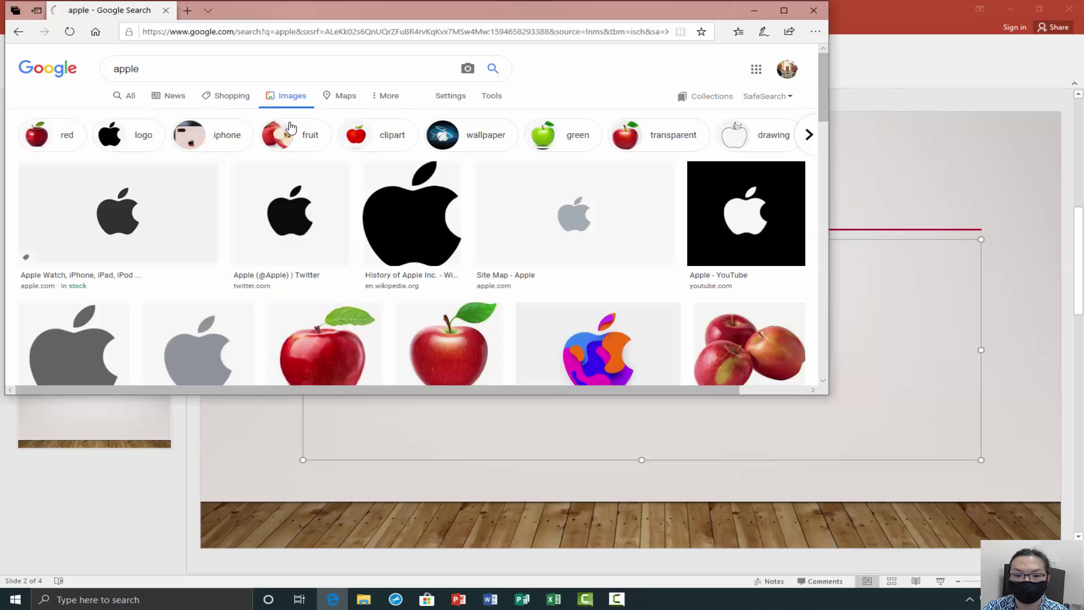
pyautogui.scroll(-1, 396, 212)
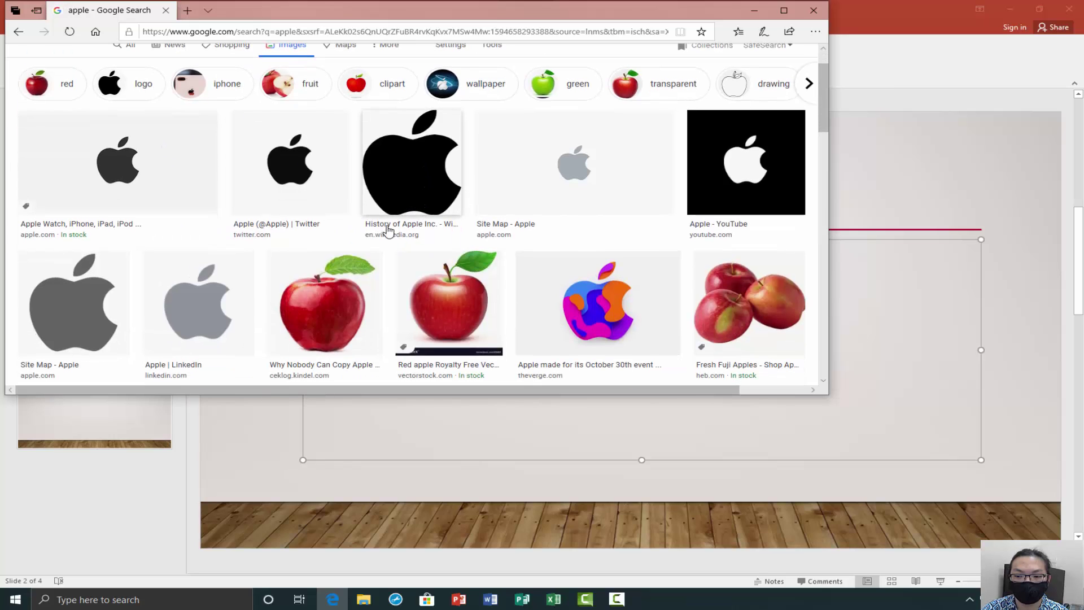
pyautogui.click(311, 304)
pyautogui.rightClick(666, 144)
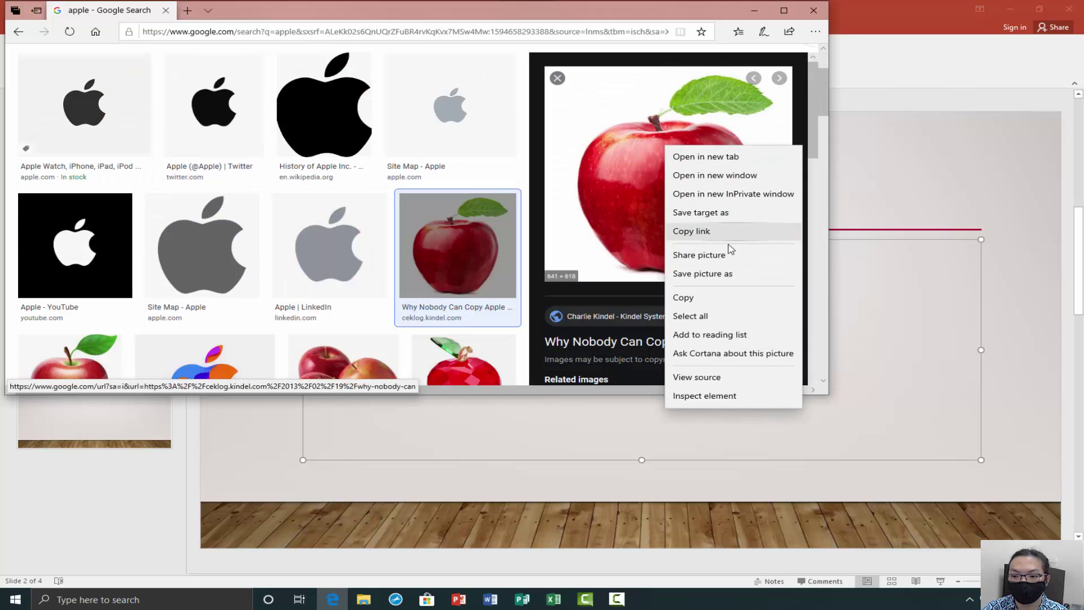
pyautogui.click(731, 298)
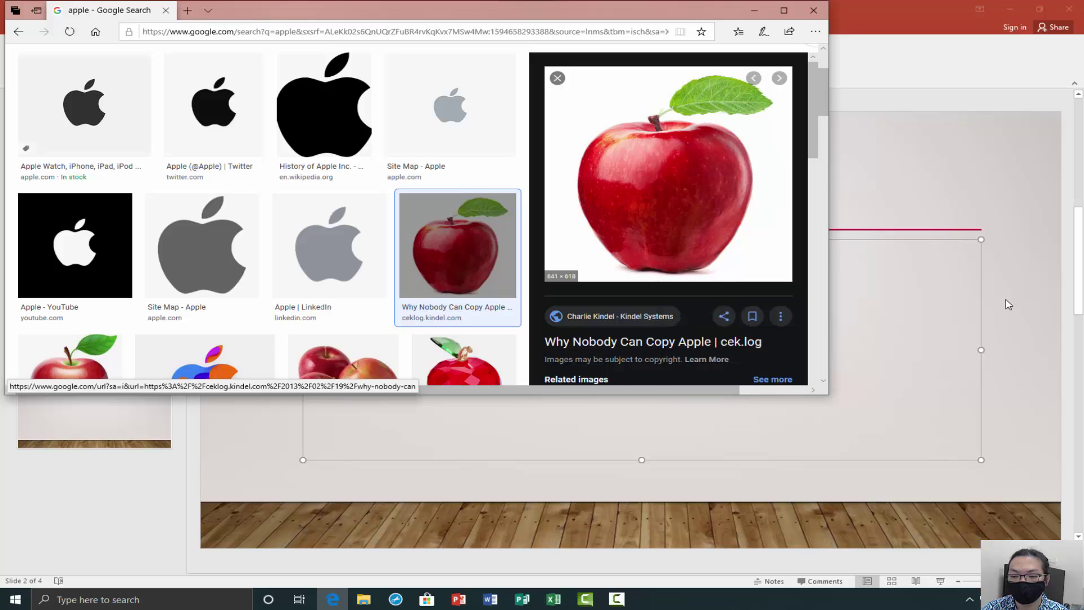
pyautogui.click(1010, 173)
# - Paste the red apple picture onto the ZSPACE slide and drag it to the right side
pyautogui.click(745, 158)
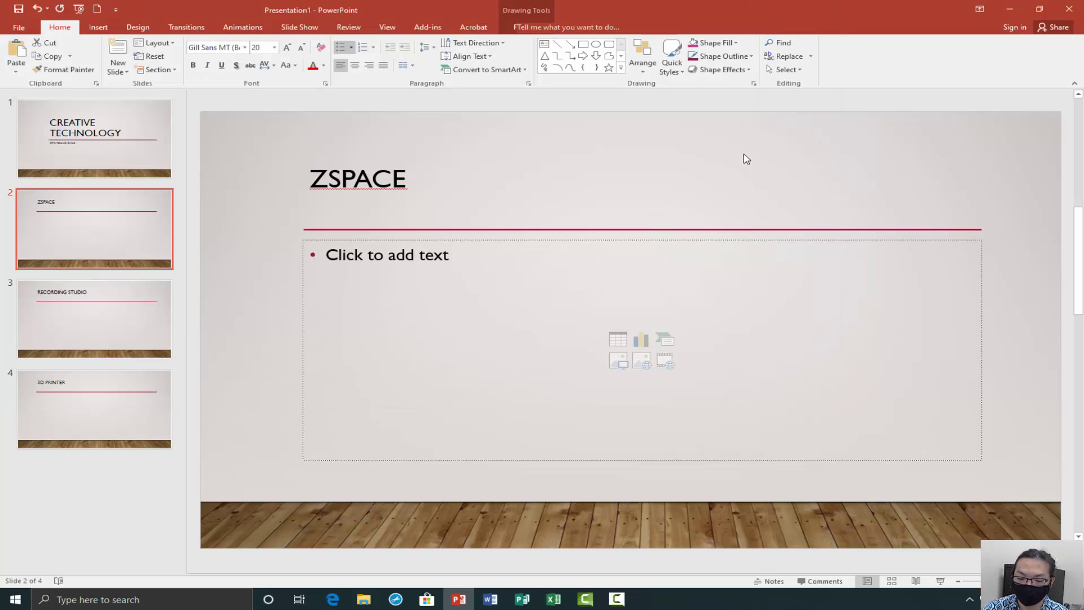
pyautogui.hotkey('ctrl', 'v')
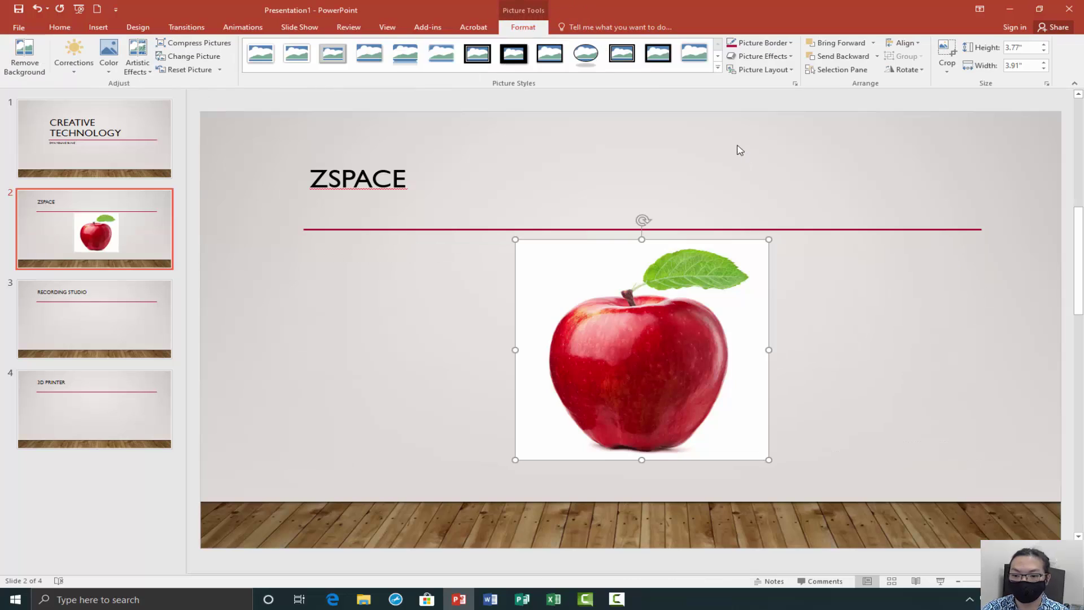
pyautogui.moveTo(607, 354); pyautogui.dragTo(430, 352)
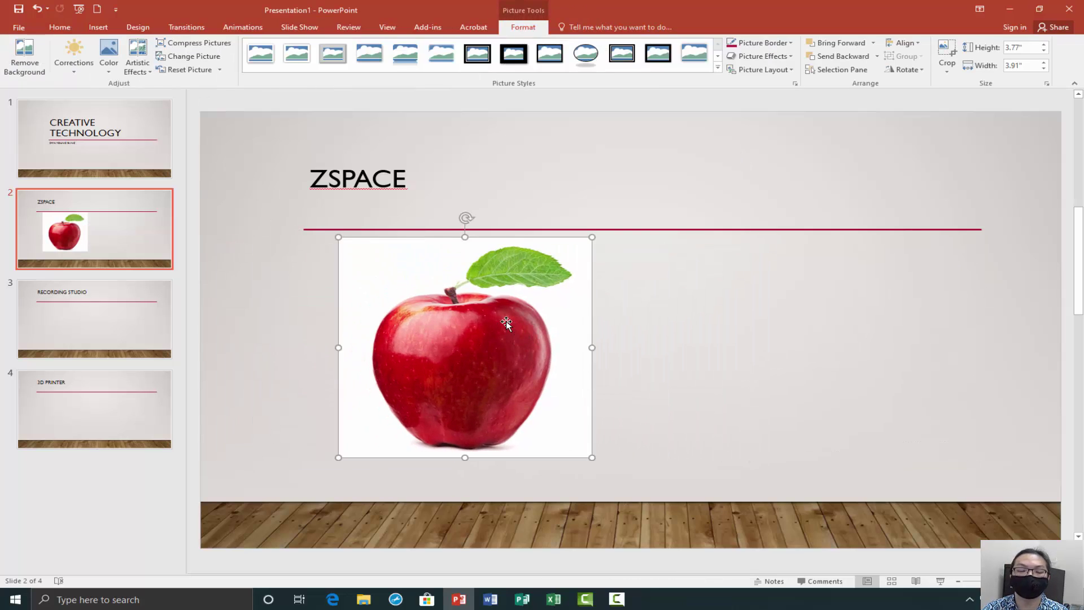
pyautogui.moveTo(489, 323); pyautogui.dragTo(890, 313)
pyautogui.click(343, 267)
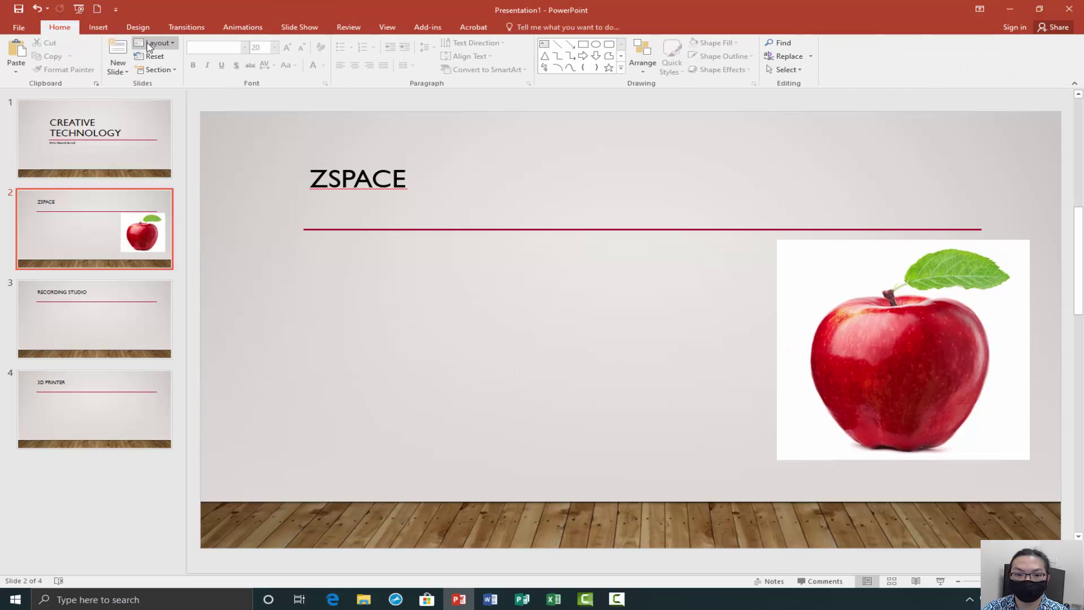
pyautogui.click(98, 27)
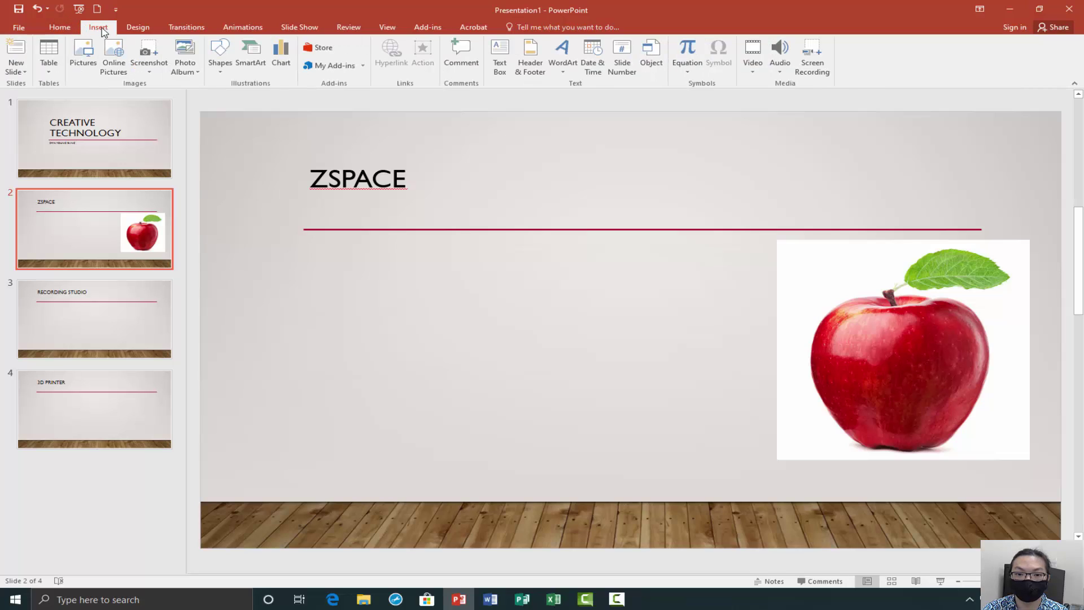